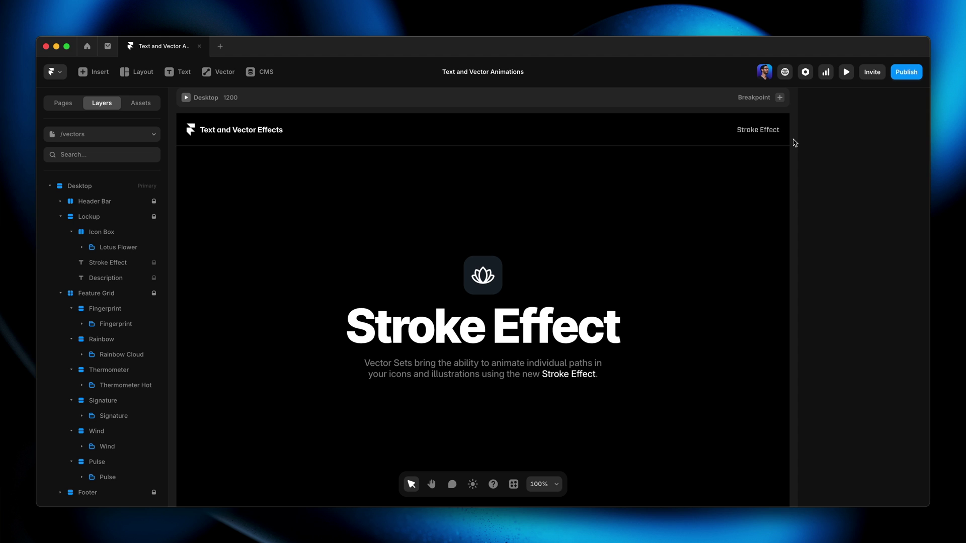
Inspect the feature grid's icons and examine the individual paths inside the Rainbow Cloud layer.
scroll(794, 143, "down", 6)
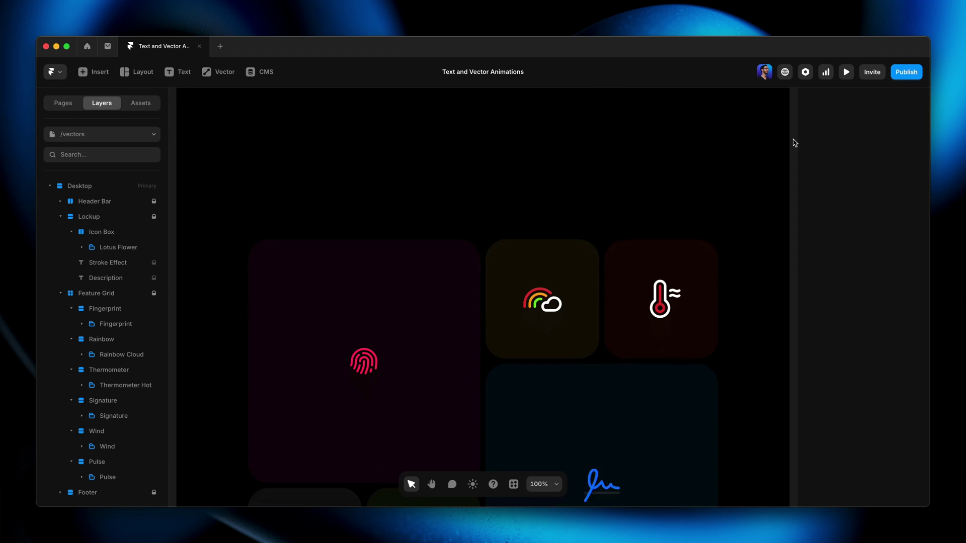
scroll(794, 142, "down", 5)
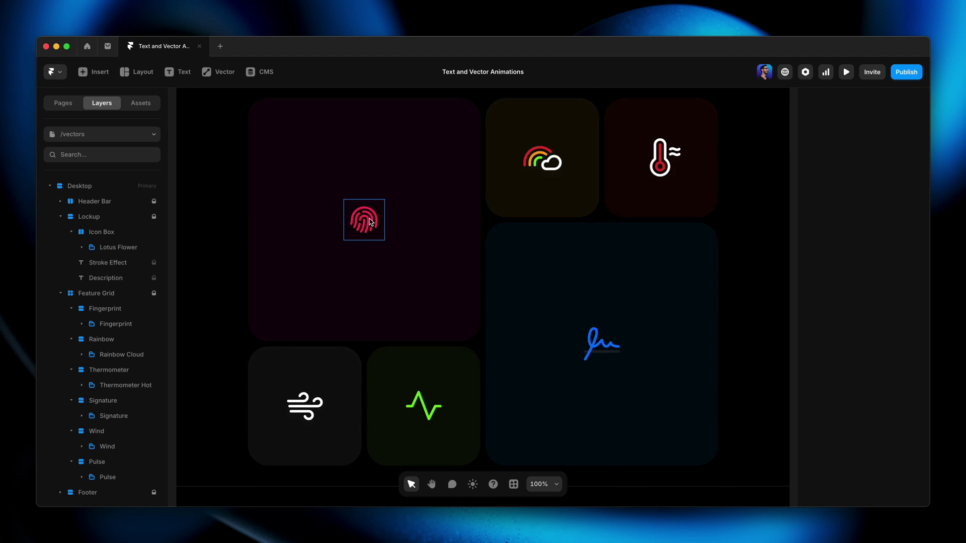
left_click(367, 223)
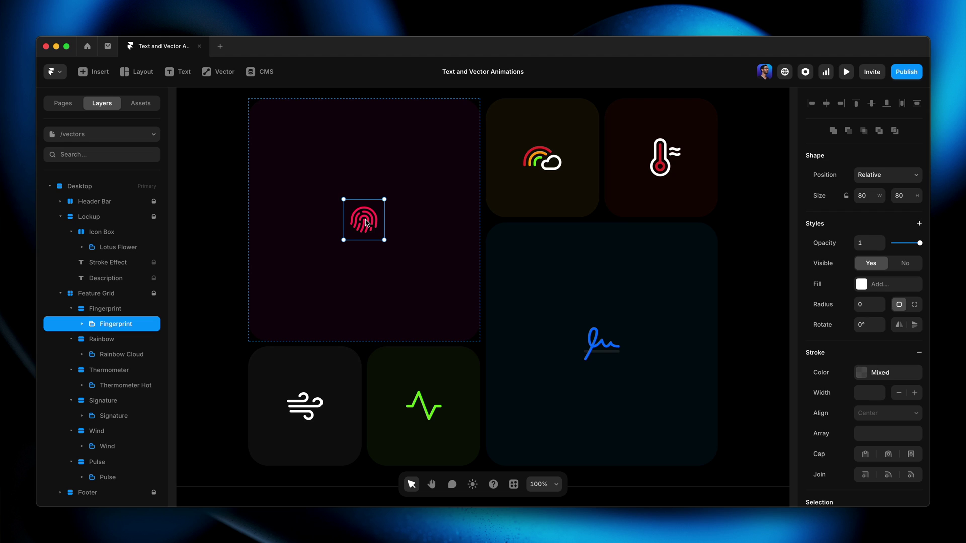
left_click(537, 161)
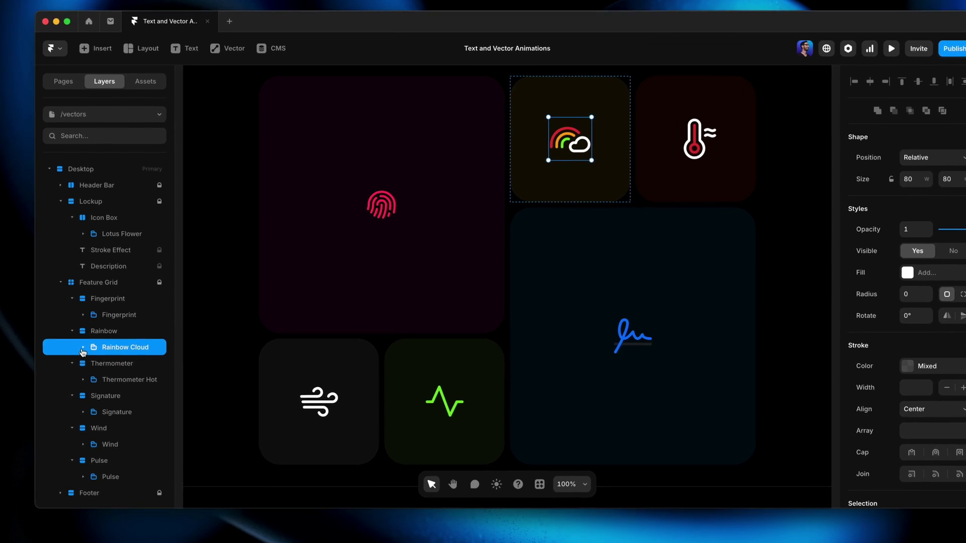
left_click(82, 355)
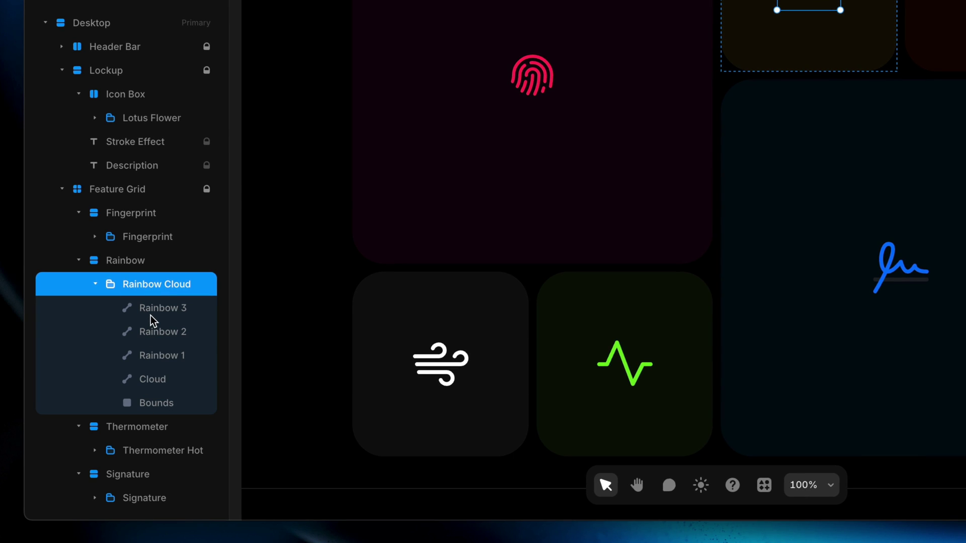
left_click(95, 285)
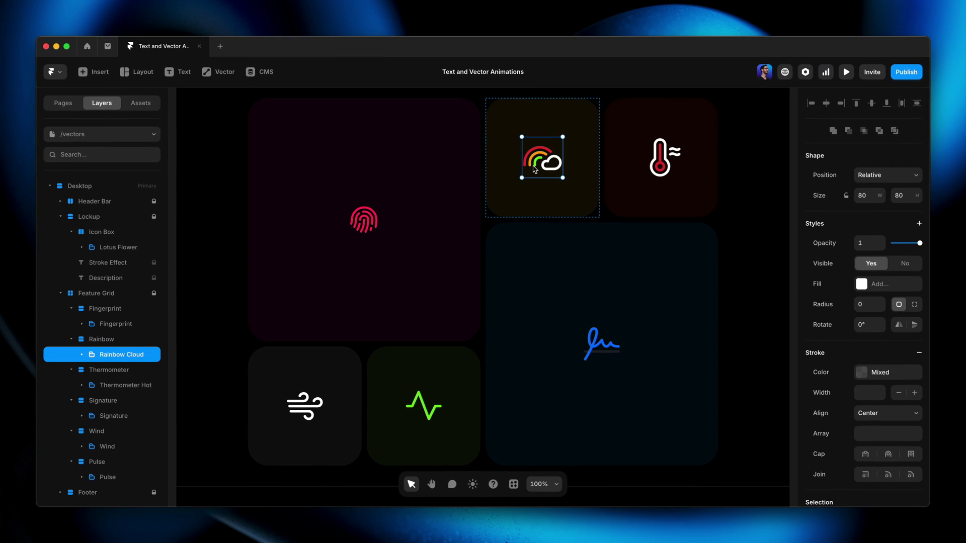
Create a vector set named Icon Set from the six feature grid icons and the Lotus Flower icon.
left_click(365, 224)
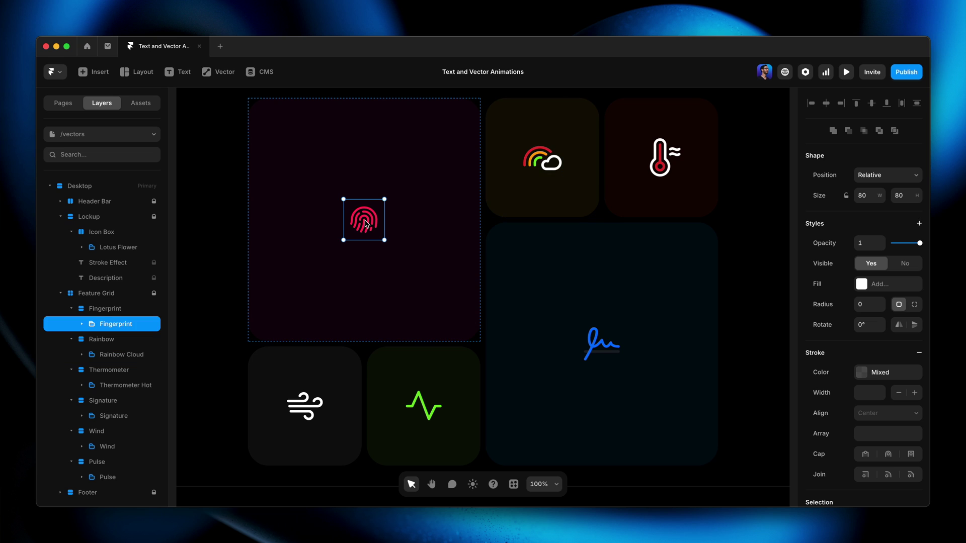
left_click(542, 160, "shift")
left_click(660, 157, "shift")
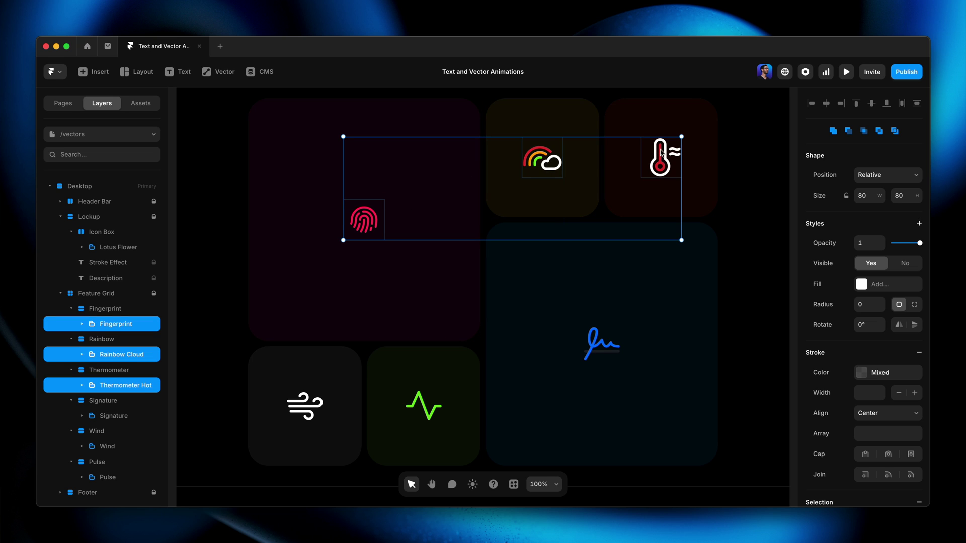
left_click(320, 406, "shift")
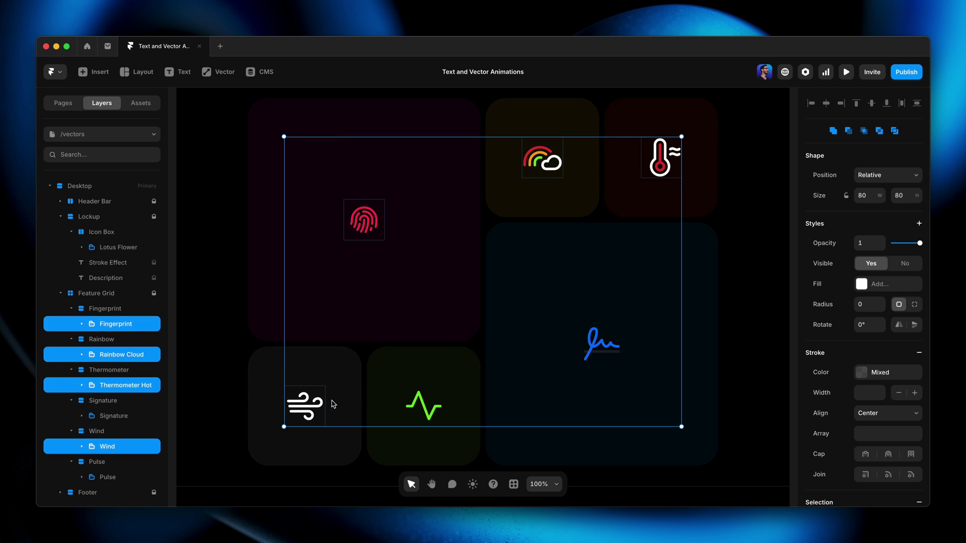
left_click(440, 401, "shift")
left_click(600, 345, "shift")
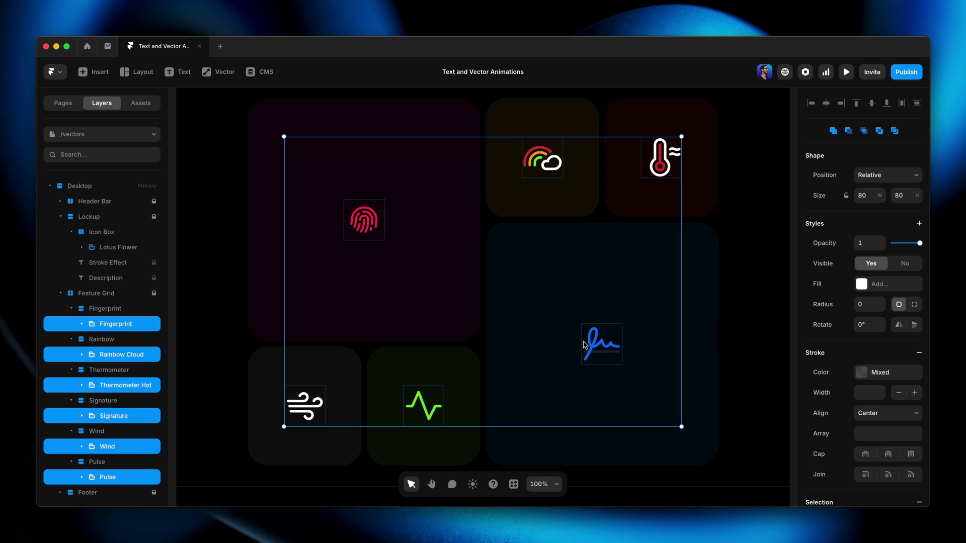
scroll(479, 330, "up", 8)
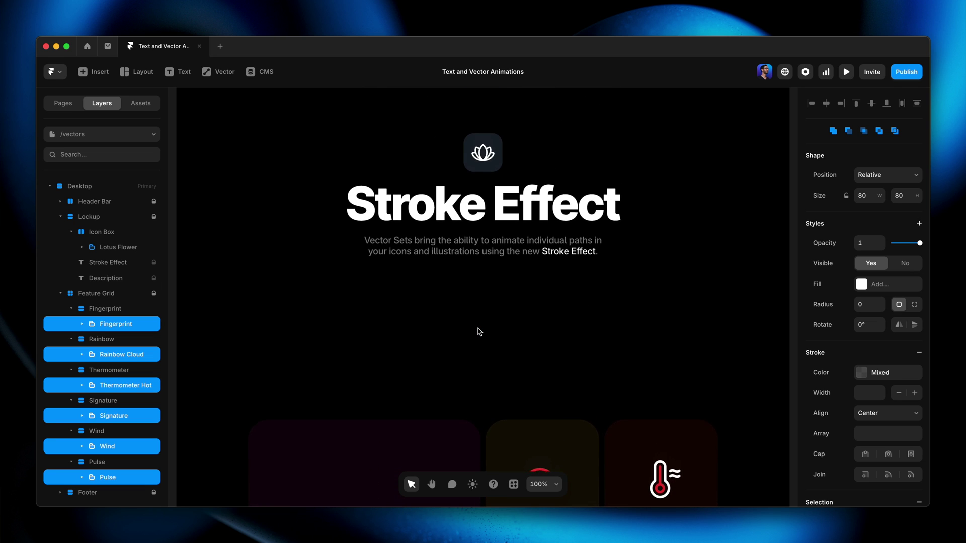
scroll(479, 332, "up", 2)
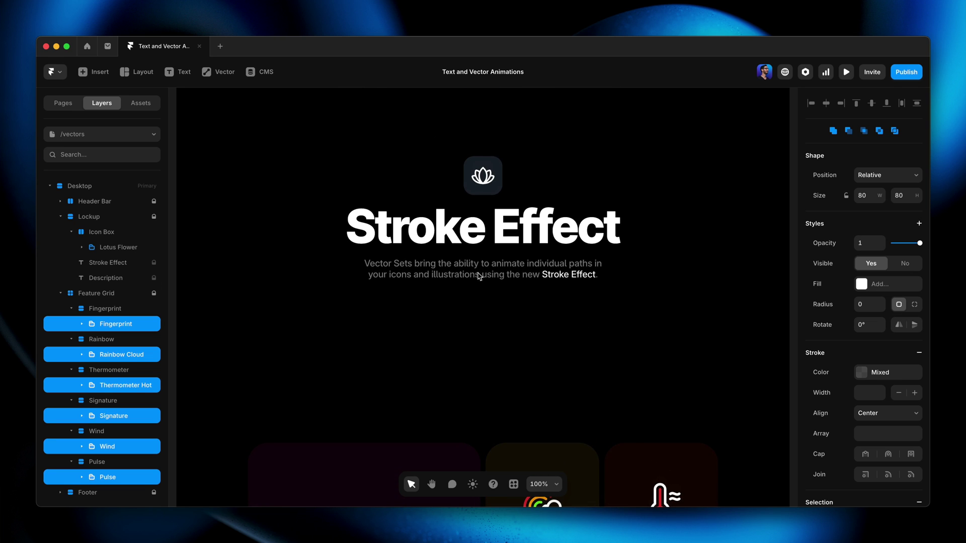
left_click(486, 179, "shift")
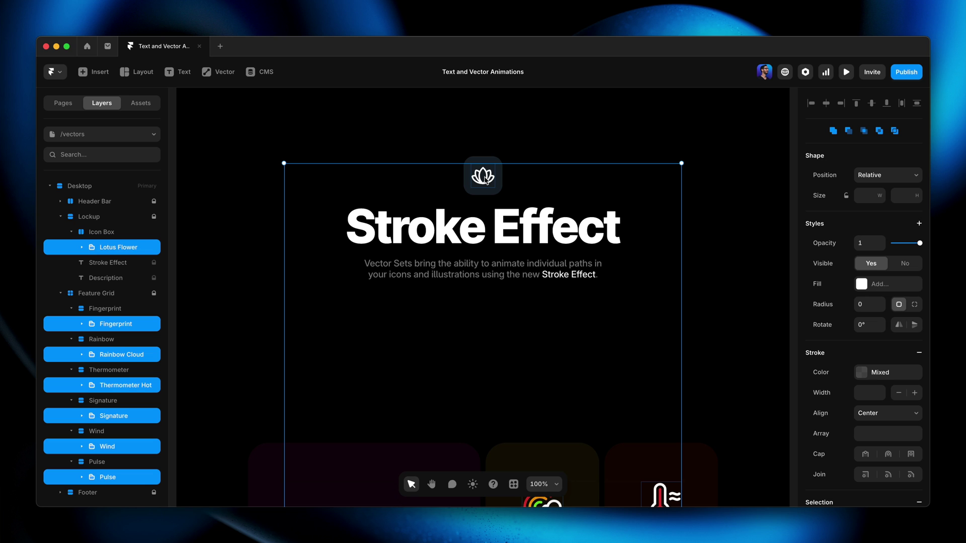
right_click(486, 177)
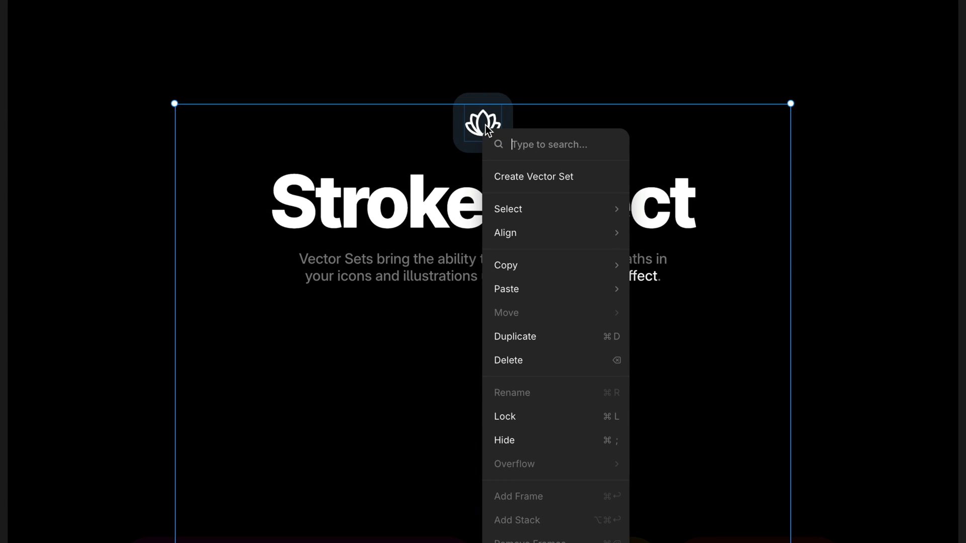
left_click(581, 177)
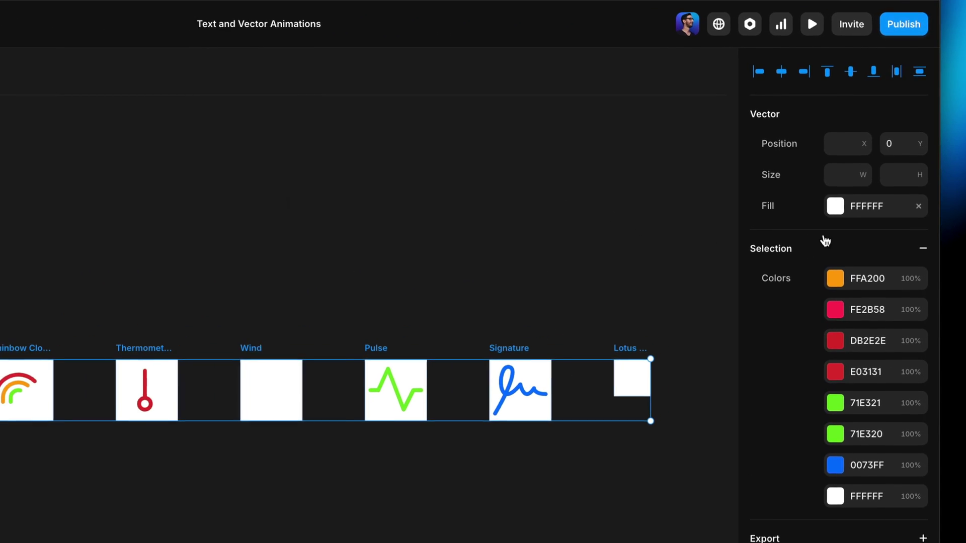
Remove the white fill from all vectors in the set and locate Icon Set among the project's vector assets.
left_click(918, 207)
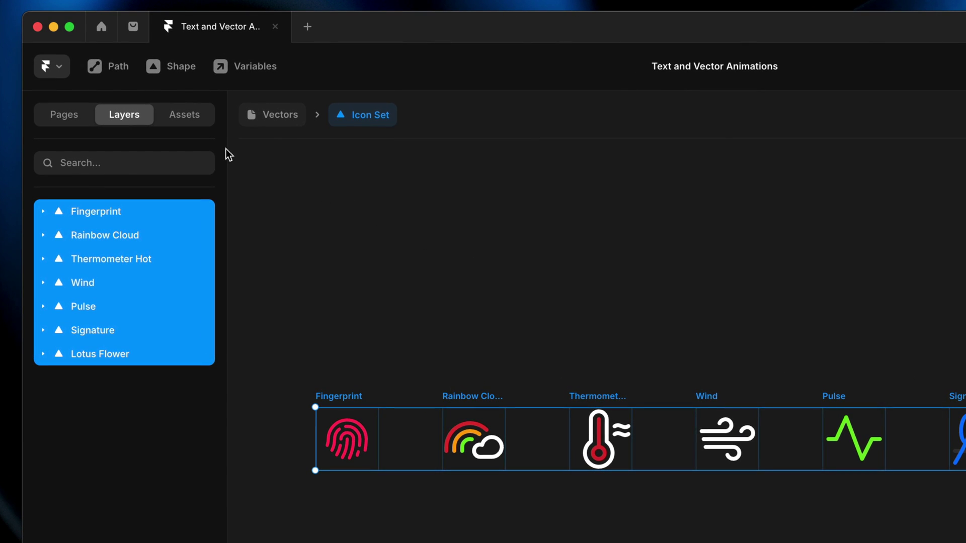
left_click(191, 117)
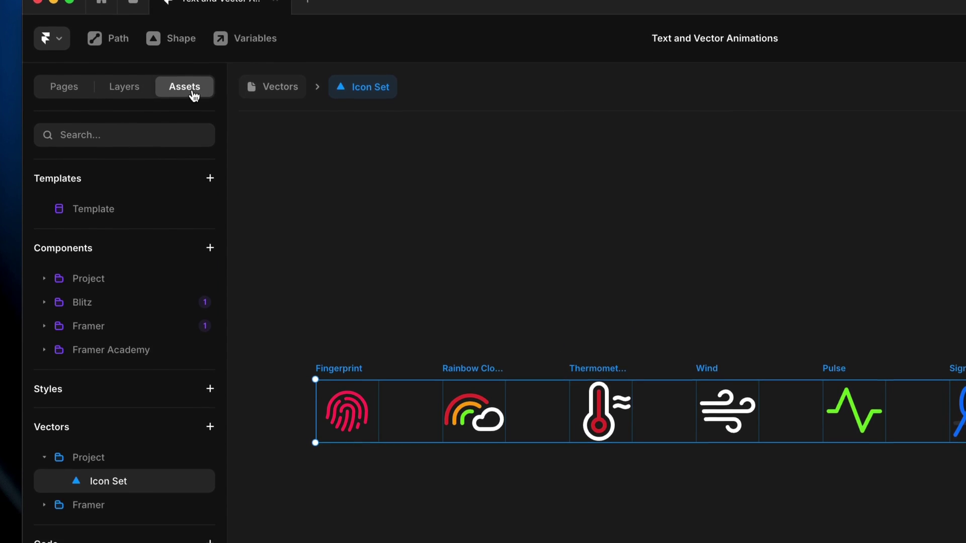
mouse_move(125, 512)
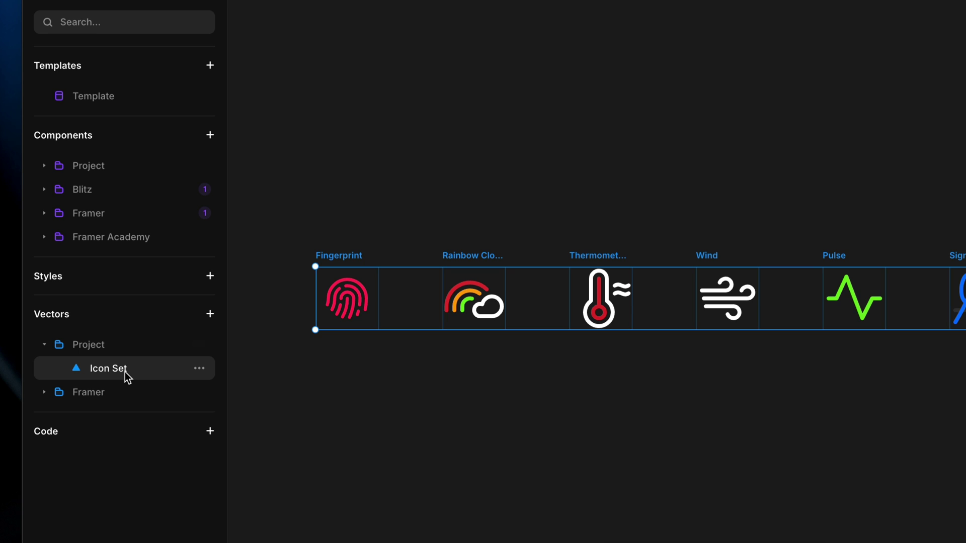
key("Escape")
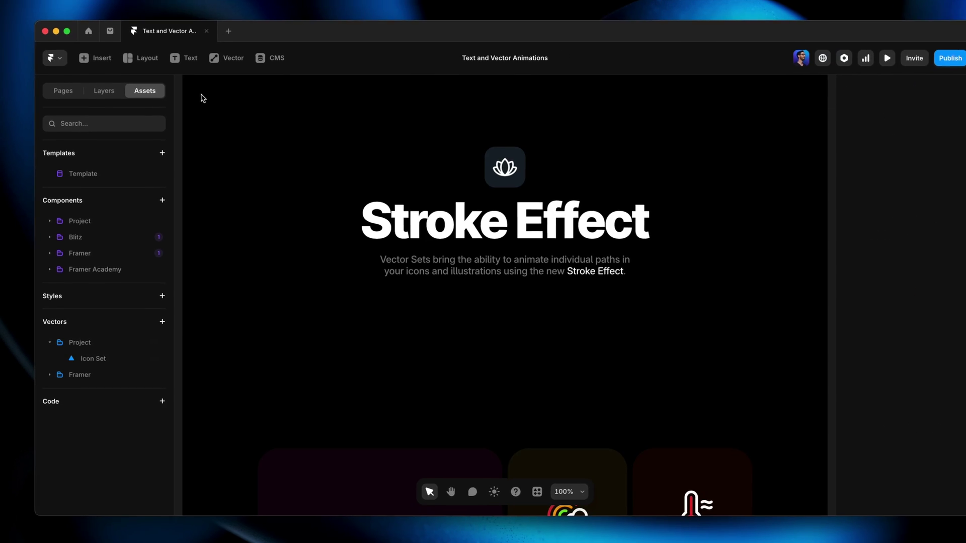
Inspect the fingerprint, rainbow and thermometer icons on the page and view the thermometer's Icon Set choices.
scroll(728, 253, "down", 5)
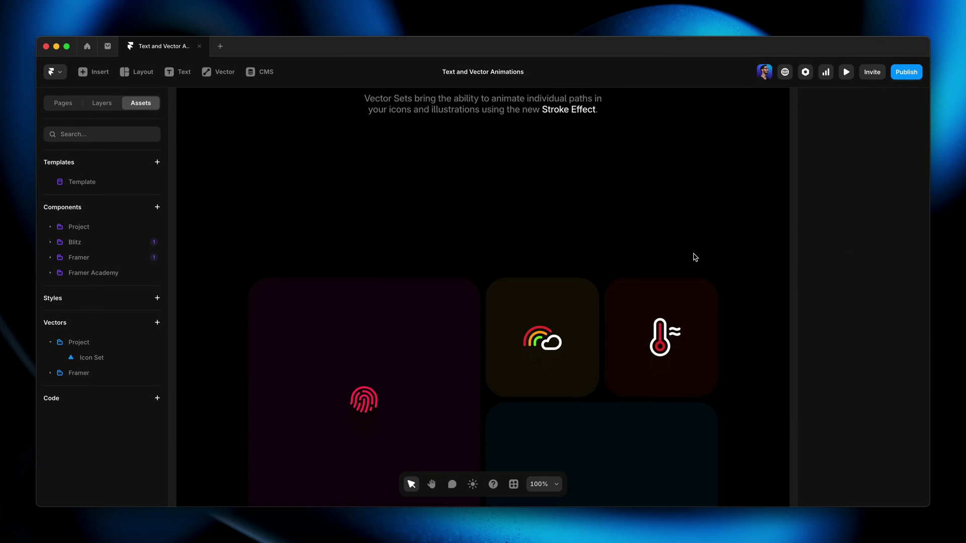
scroll(695, 257, "down", 3)
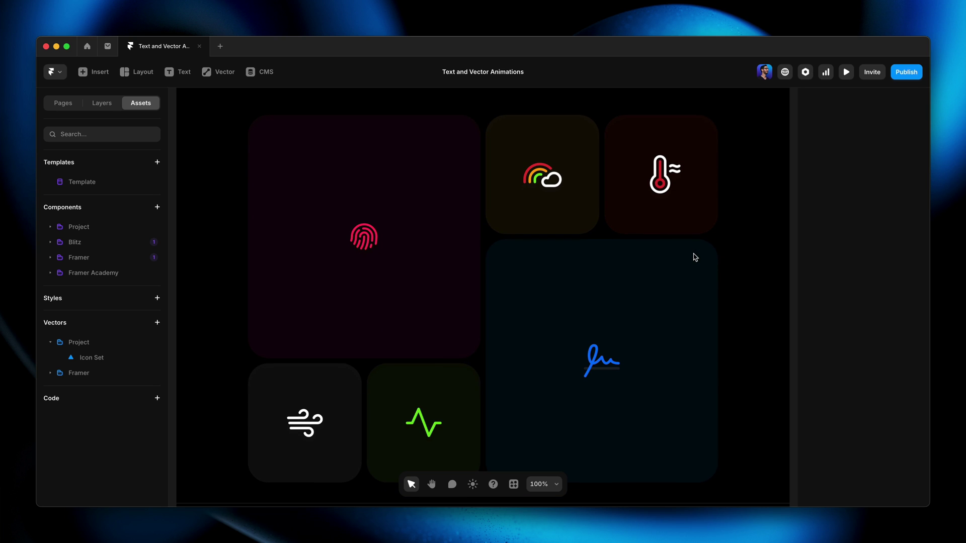
left_click(355, 241)
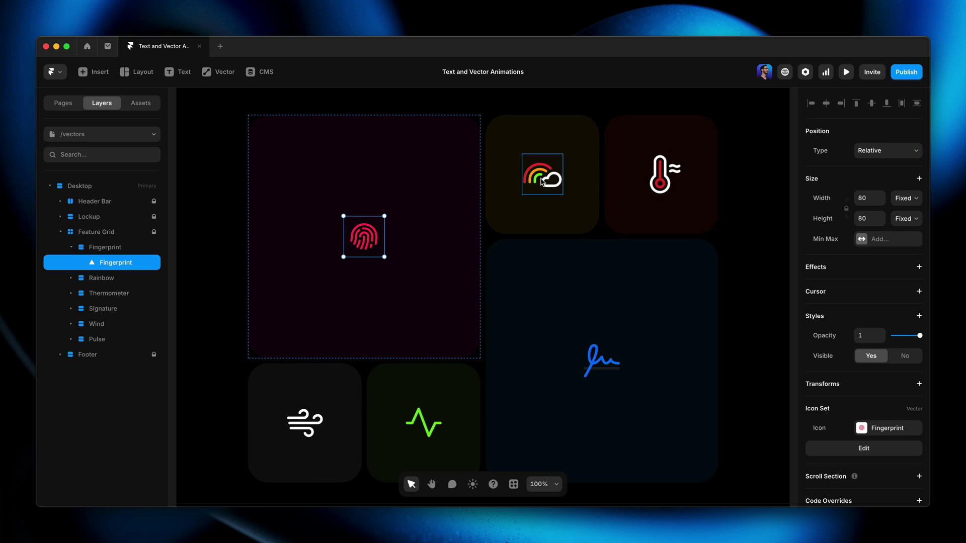
left_click(542, 182)
left_click(657, 180)
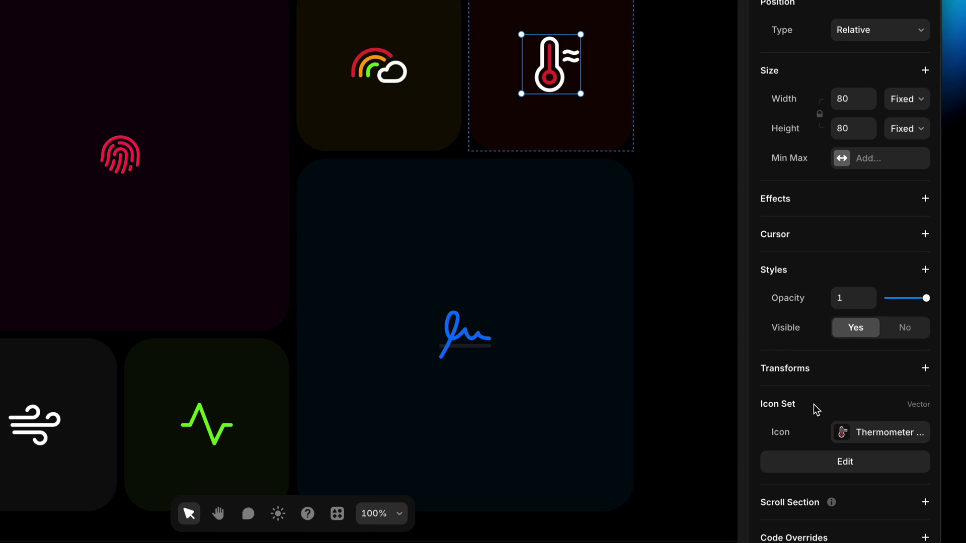
left_click(876, 436)
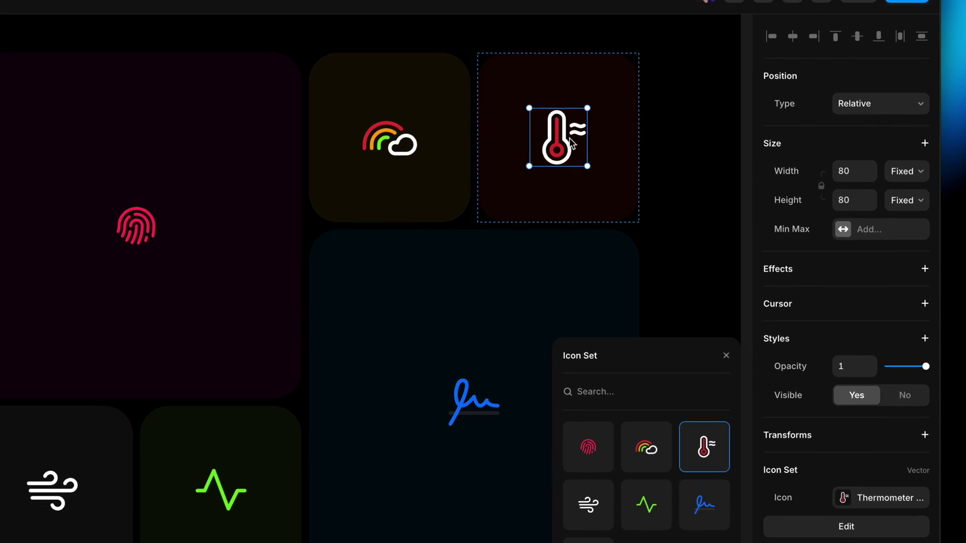
Open Icon Set for editing from the thermometer icon and add a Stroke effect to the blue path of the Signature vector.
double_click(563, 134)
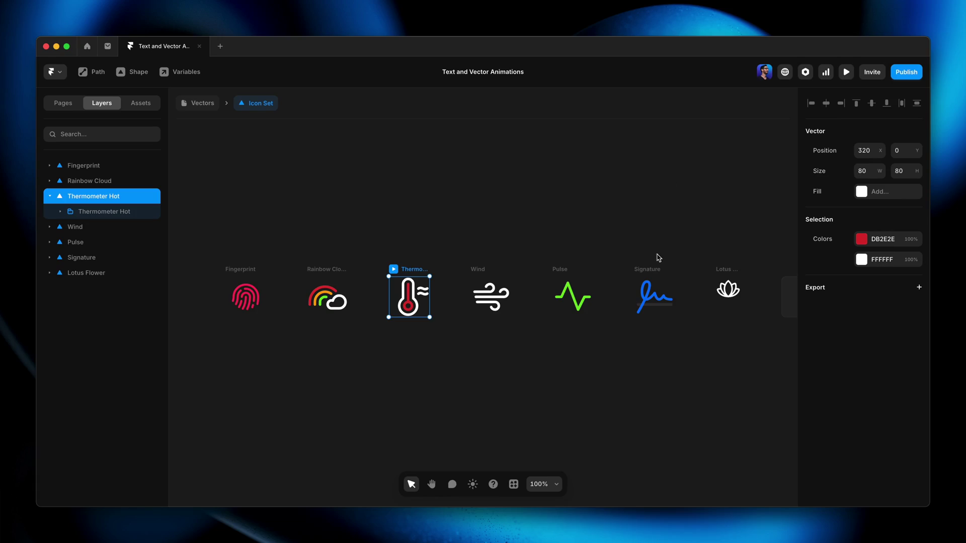
left_click(654, 270)
key("shift+2")
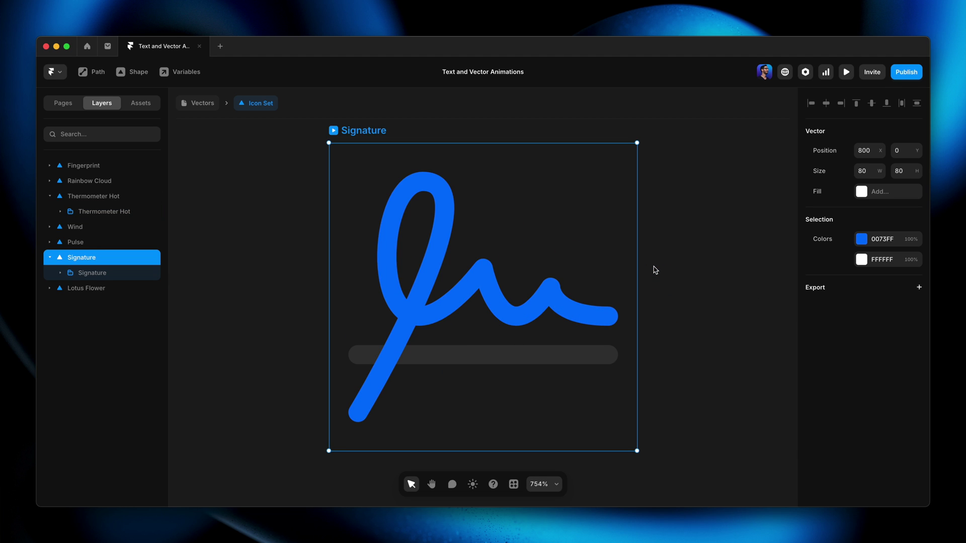
key("super+minus")
double_click(460, 297)
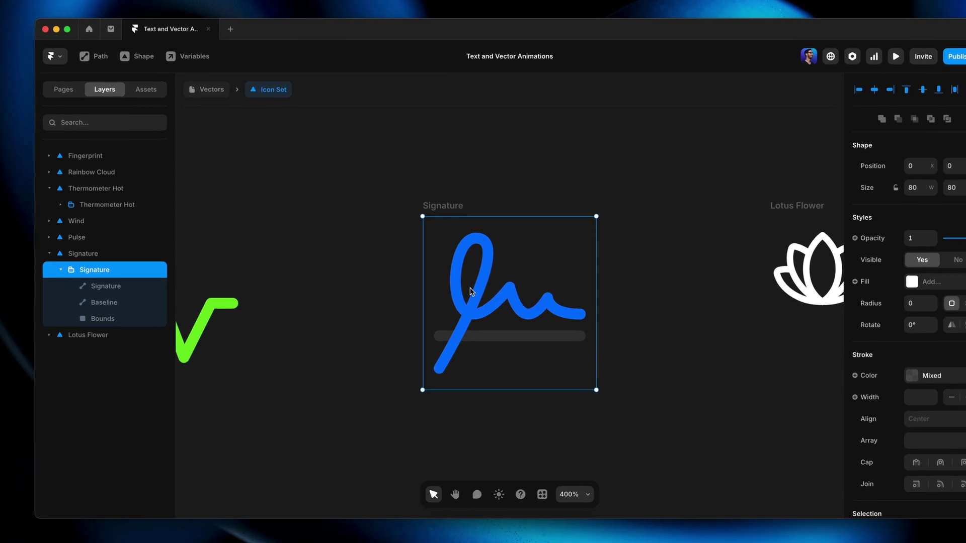
double_click(638, 283)
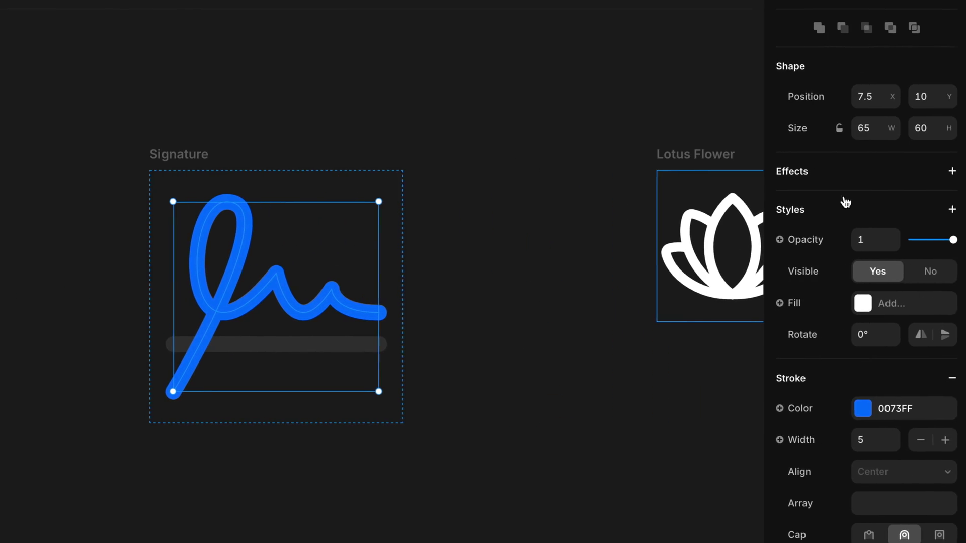
left_click(890, 167)
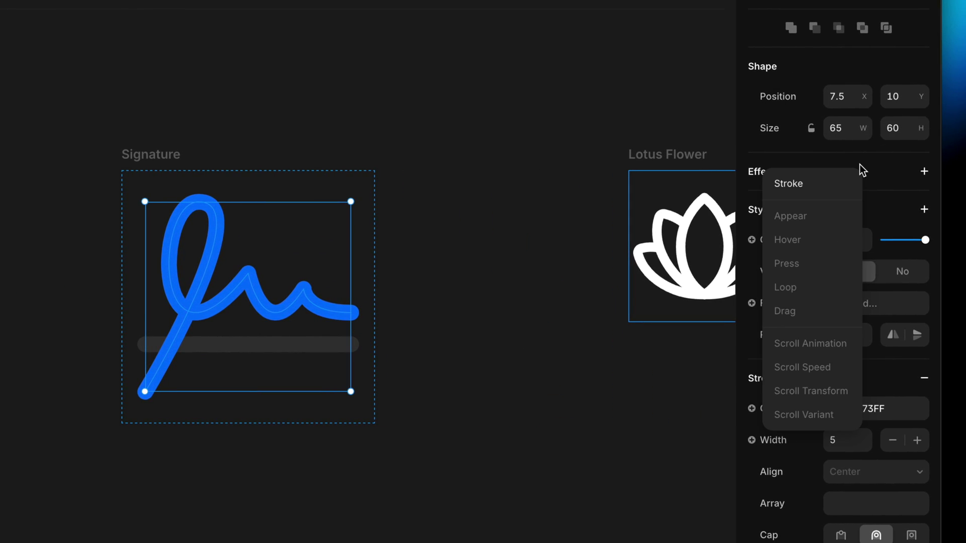
left_click(825, 183)
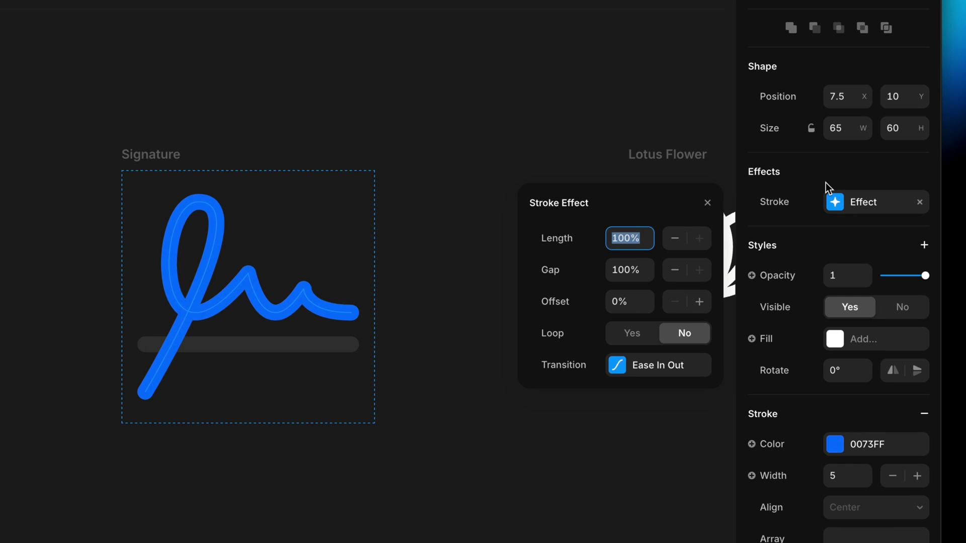
left_click(578, 249)
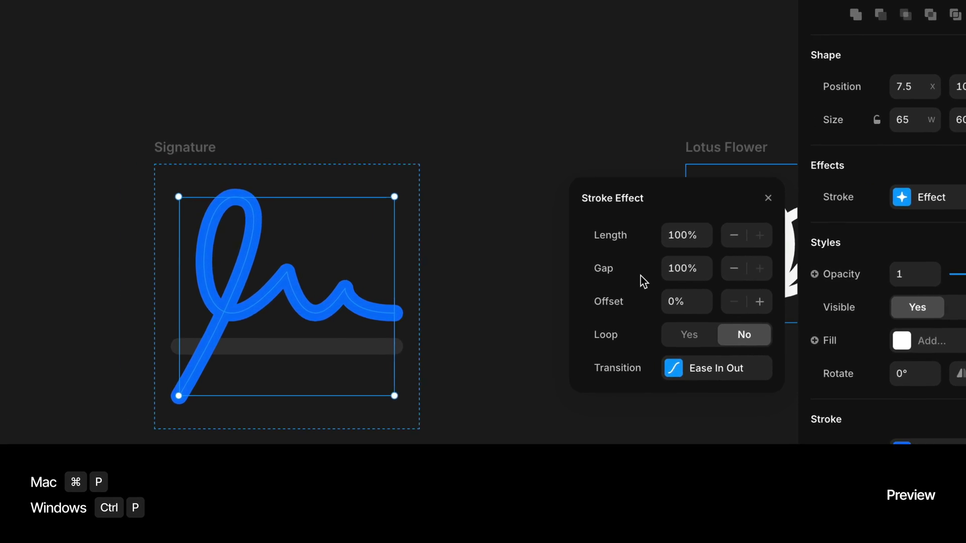
Preview the Signature vector's stroke animation, replay it by reloading, and return to the canvas.
key("ctrl+p")
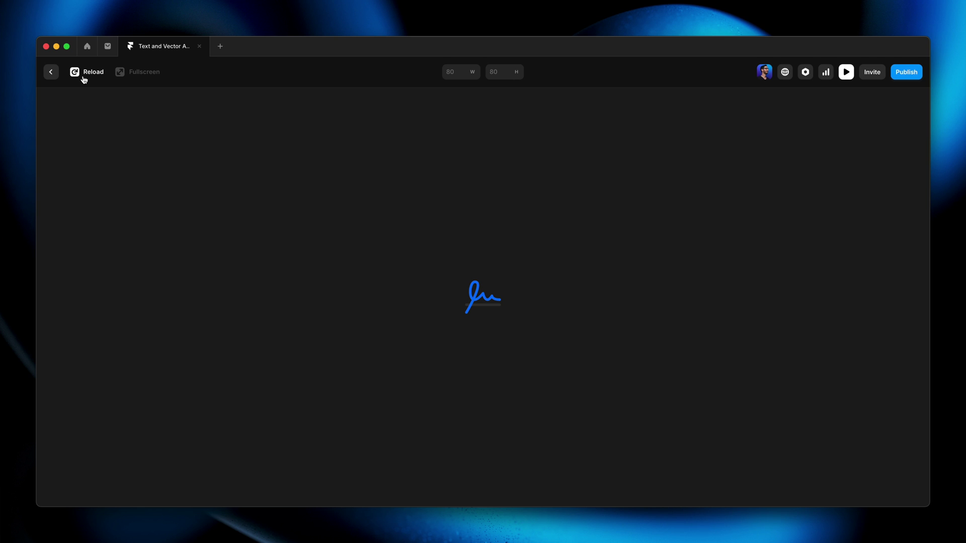
left_click(84, 79)
left_click(84, 79)
key("Escape")
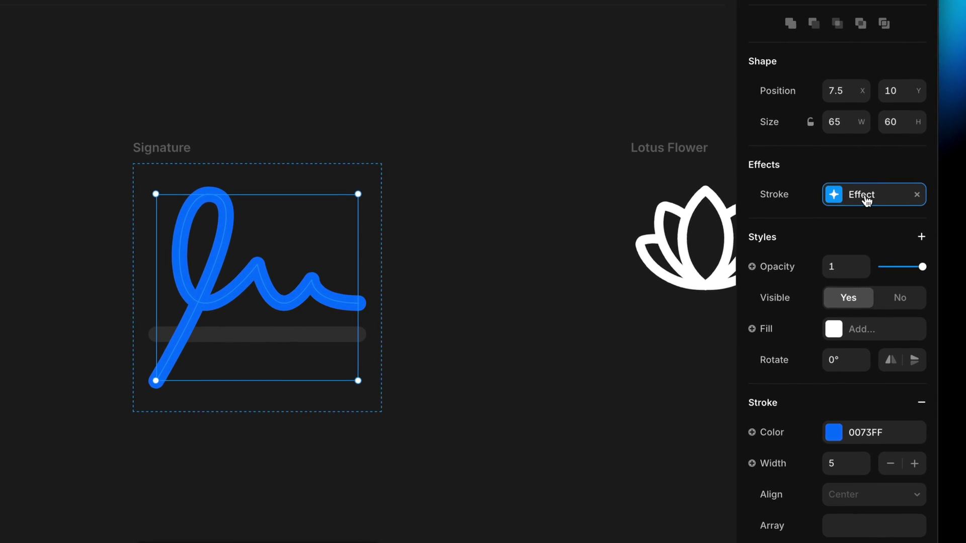
Set the signature path's Stroke effect to a length of 10% and a gap of 10%.
left_click(866, 200)
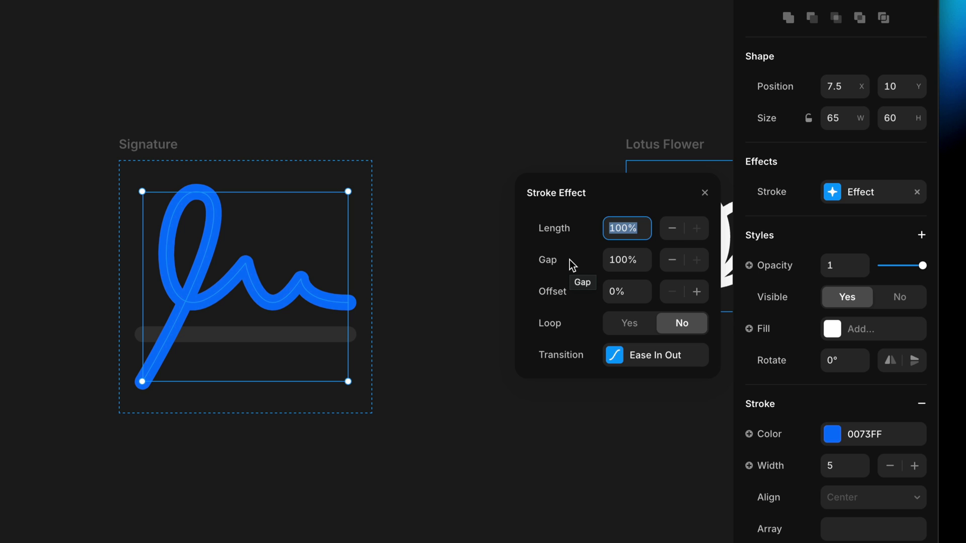
type("10")
key("Tab")
type("1")
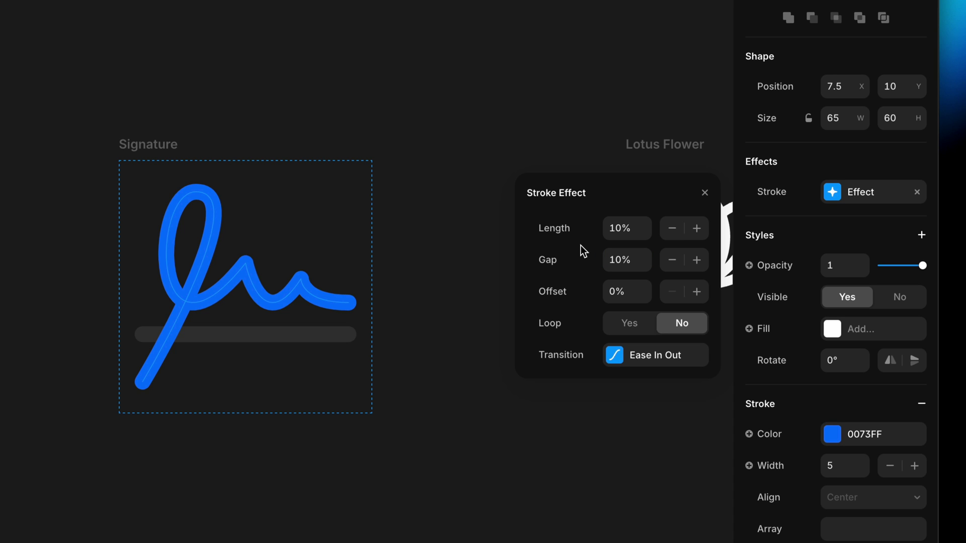
Set both the length and the gap of the signature path's Stroke effect to 100%.
left_click(306, 289)
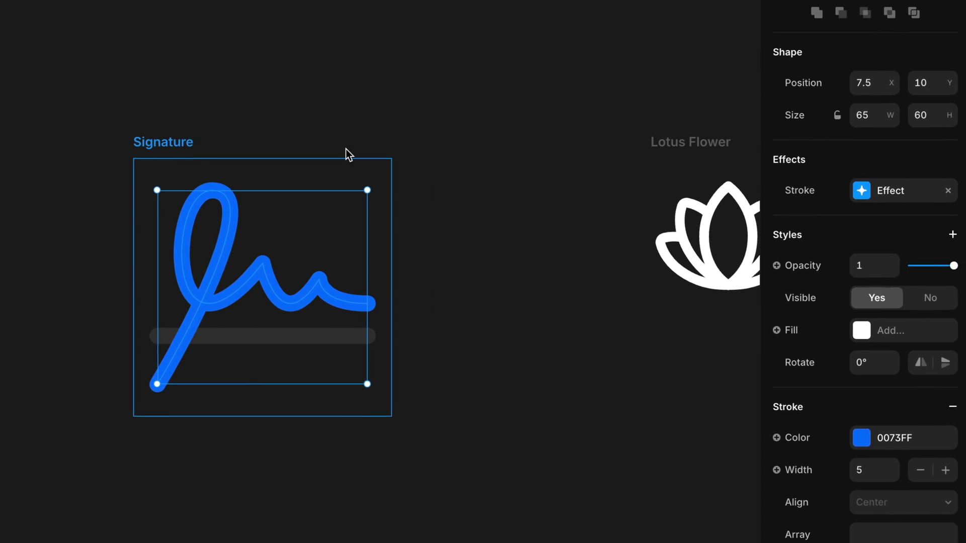
left_click(844, 200)
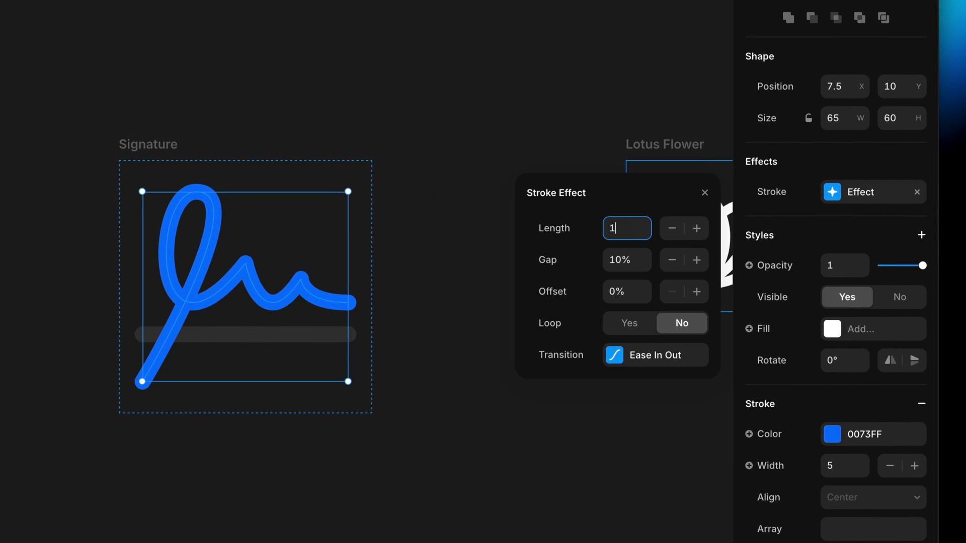
key("Tab")
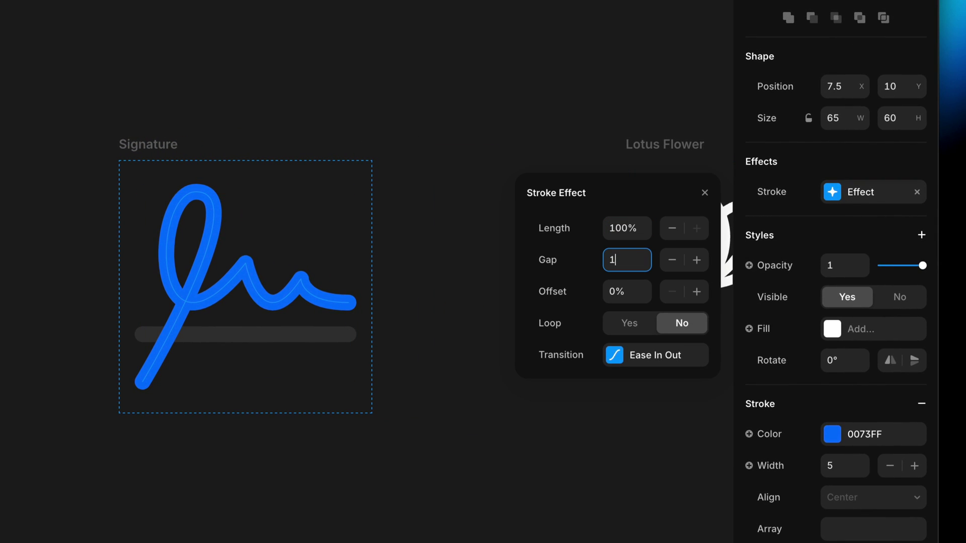
type("100")
key("Return")
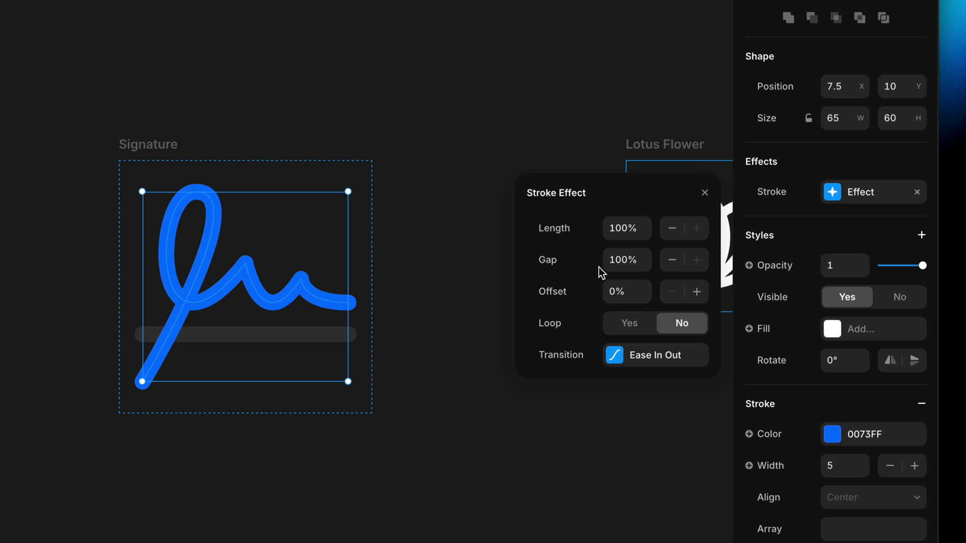
Set the offset of the signature path's Stroke effect to 100%.
left_click(630, 297)
type("100")
key("Return")
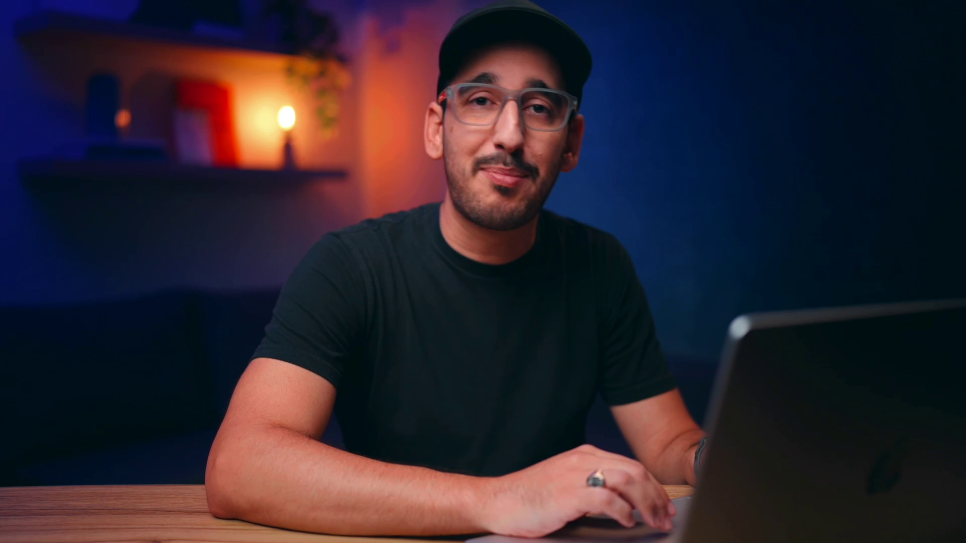
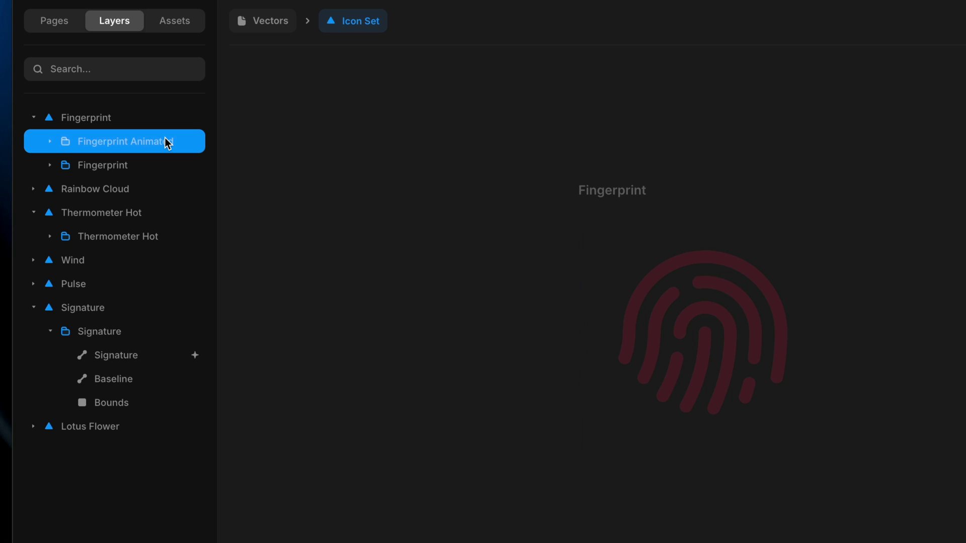
Select all the paths inside the Fingerprint Animated group and add a Stroke effect to them.
left_click(48, 142)
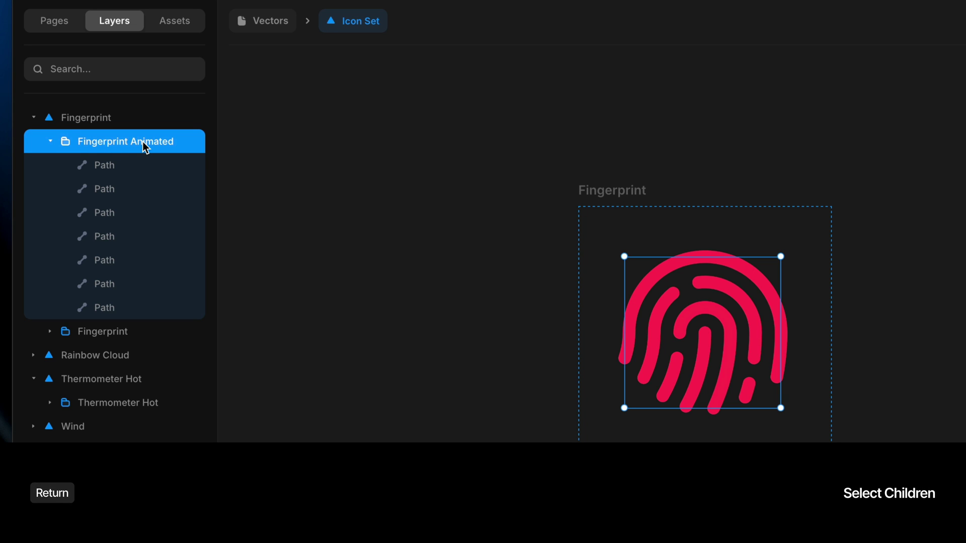
key("Return")
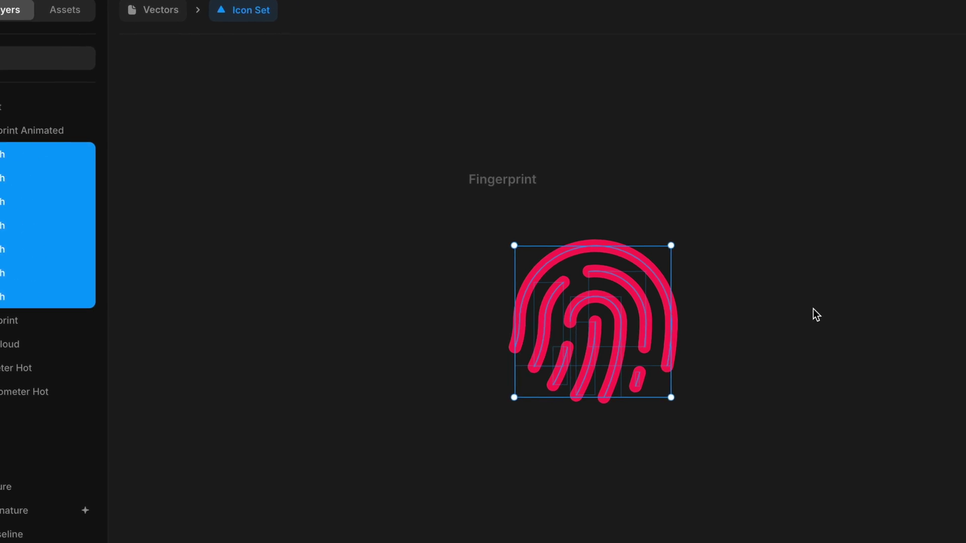
left_click(861, 160)
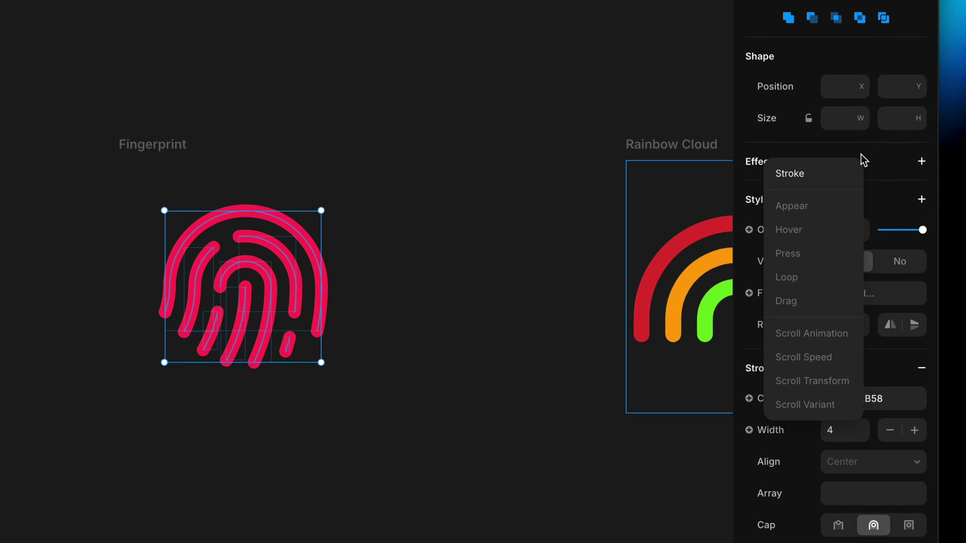
left_click(824, 176)
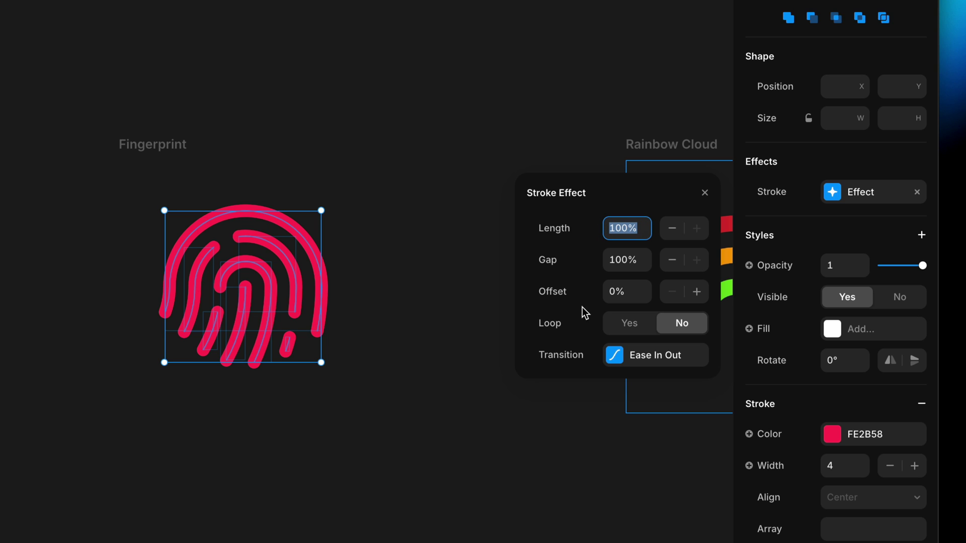
Change the fingerprint paths' Stroke effect transition to Ease Out and return to the effect settings.
left_click(626, 361)
left_click(668, 371)
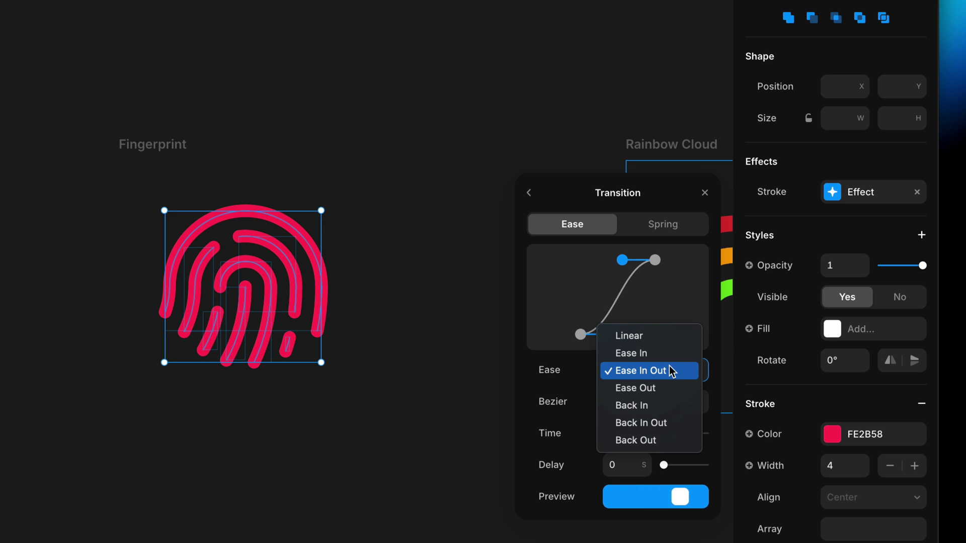
left_click(666, 388)
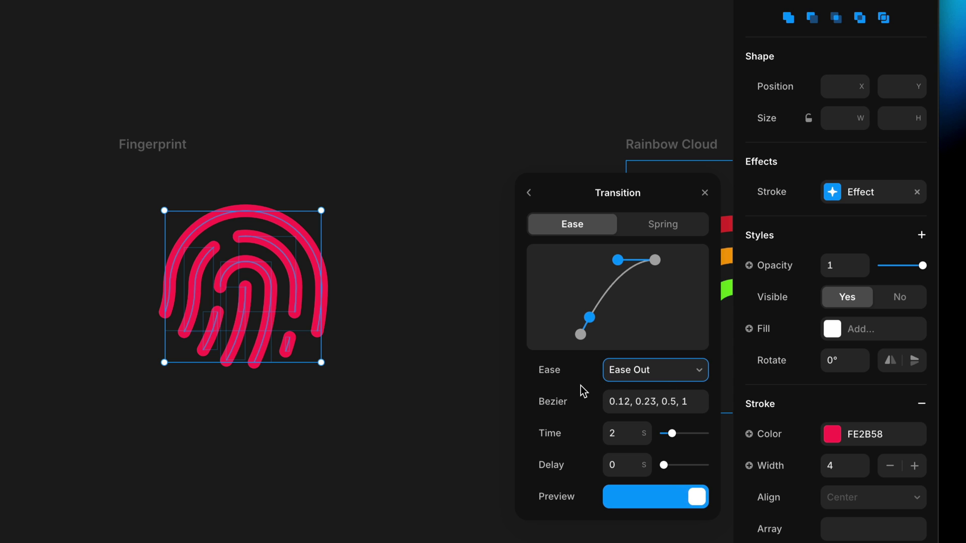
left_click(530, 194)
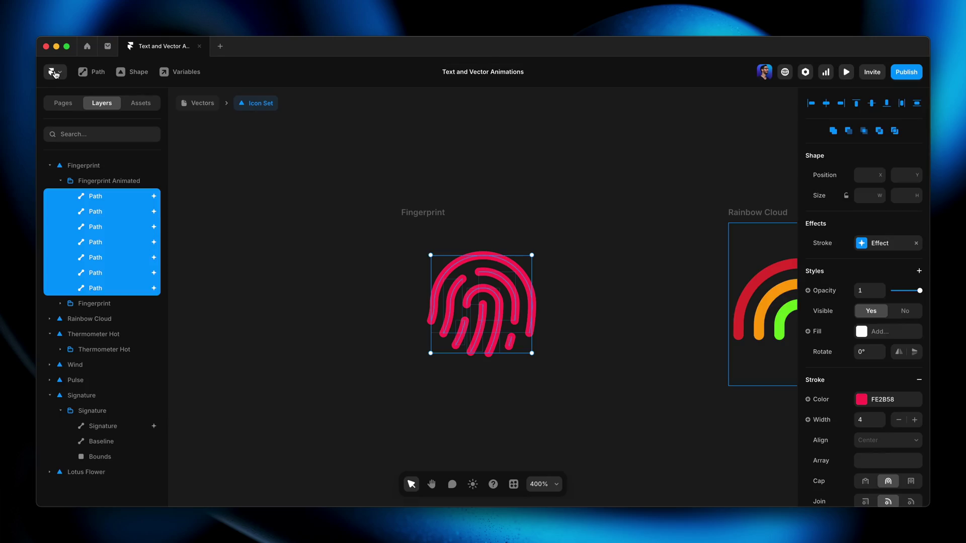
Scale the Lotus Flower vector in the icon set by a factor of 2.
key("shift+1")
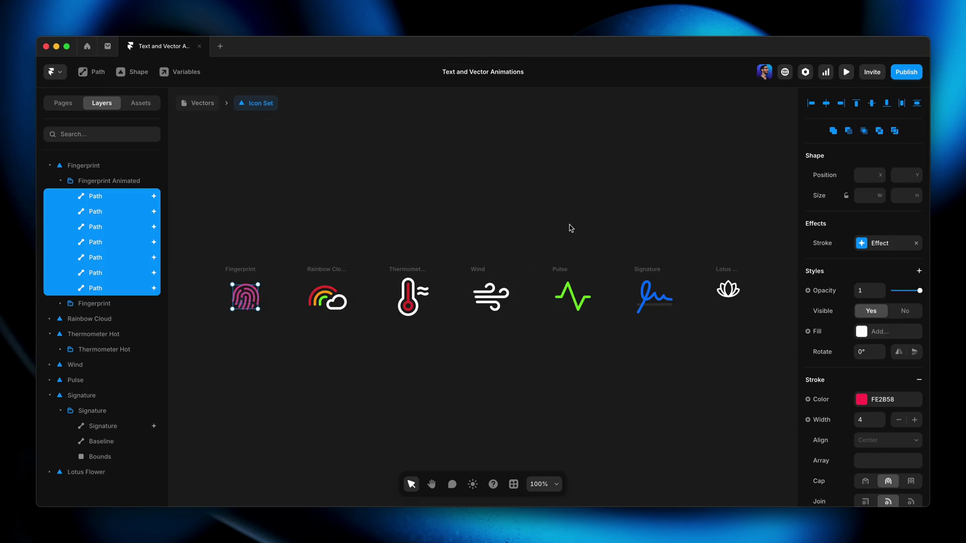
left_click(716, 270)
key("shift+2")
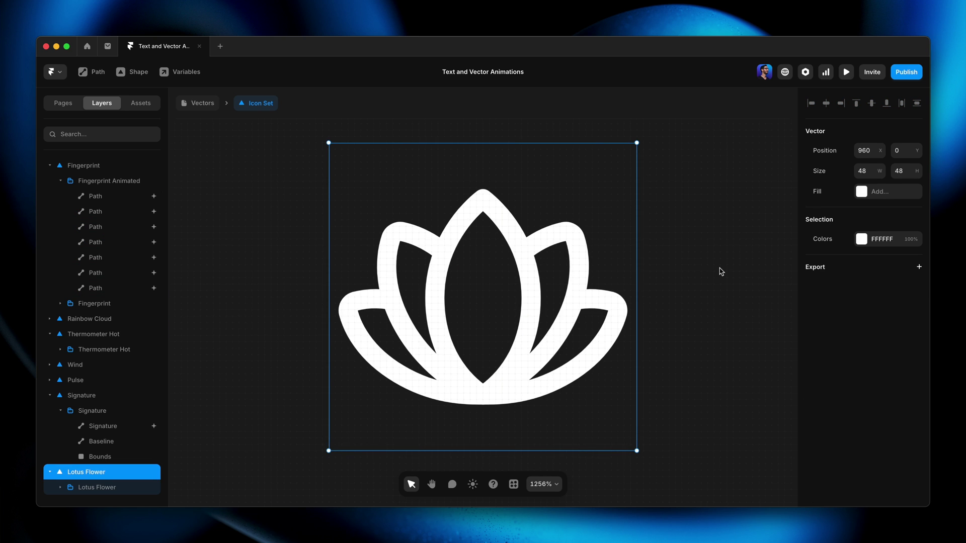
key("super+minus")
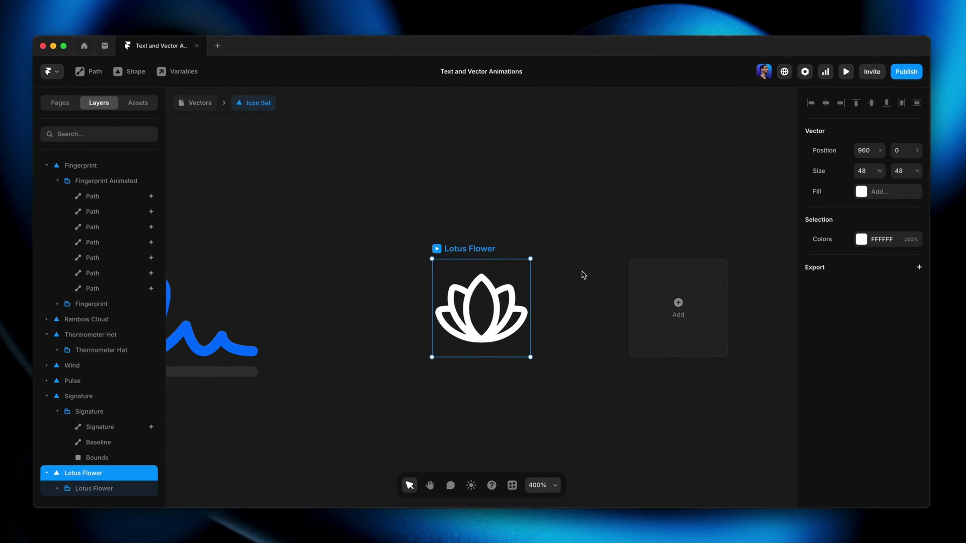
key("k")
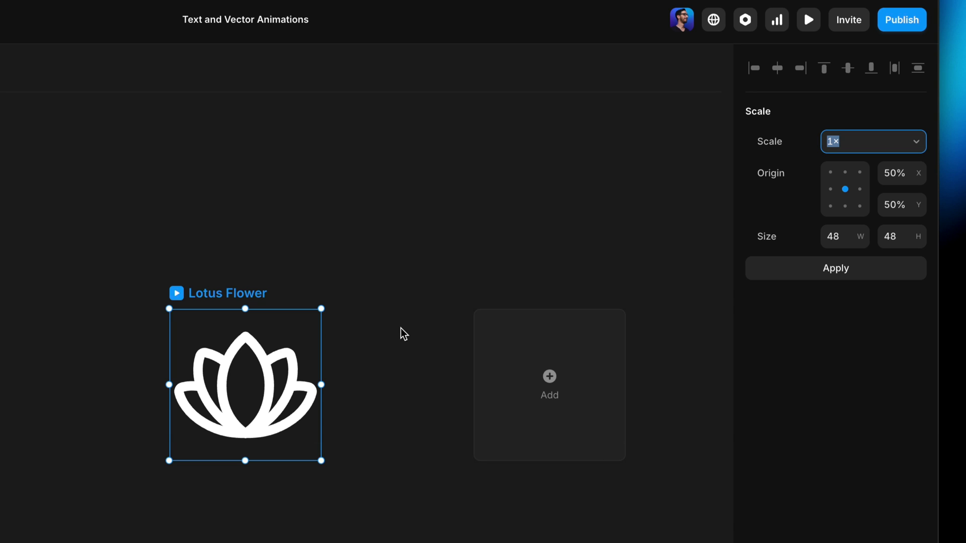
type("2")
key("Return")
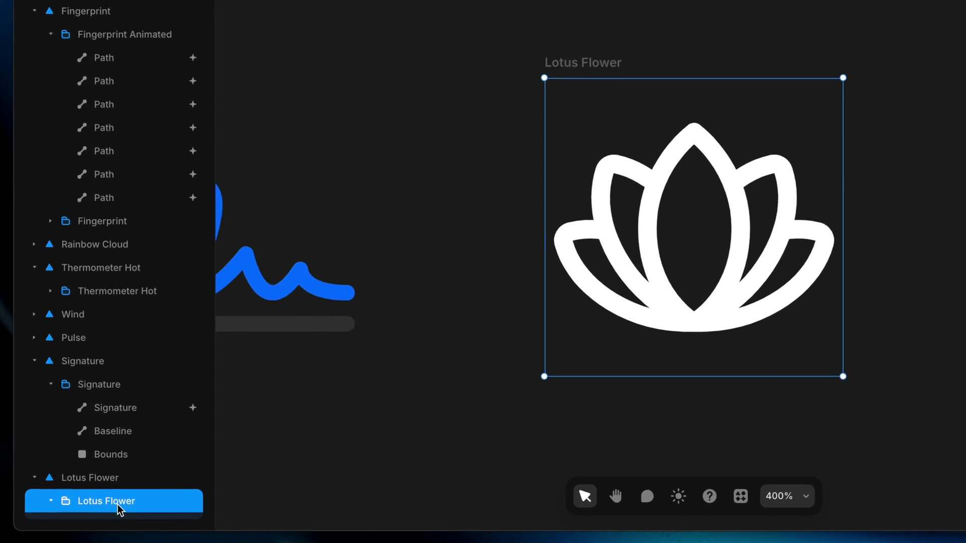
Select all the layers inside the Lotus Flower group and add a Stroke effect to them.
scroll(146, 502, "down", 2)
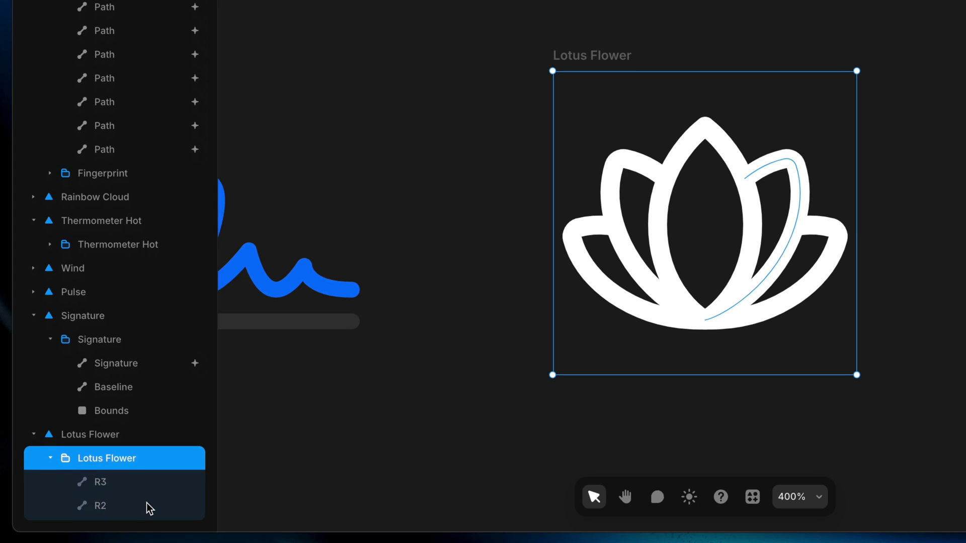
scroll(146, 502, "down", 5)
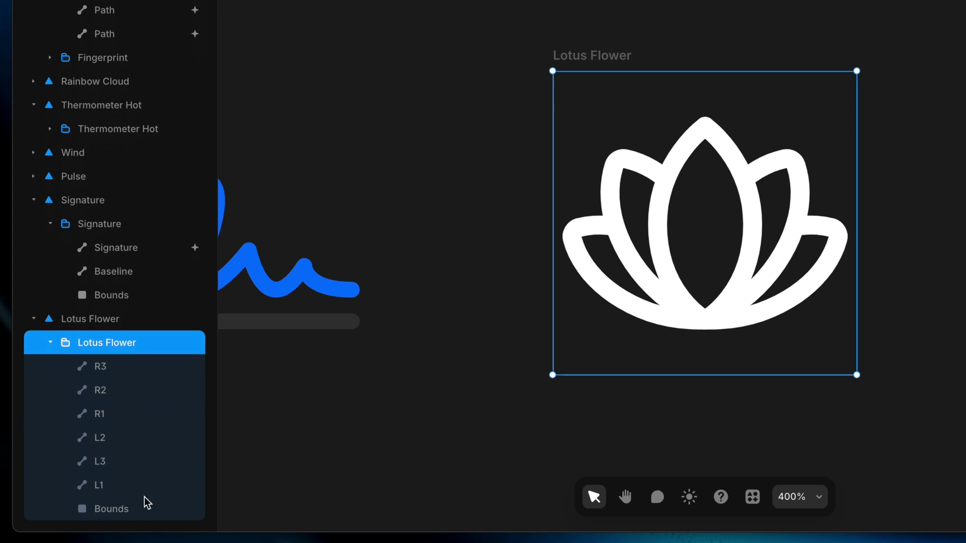
key("Return")
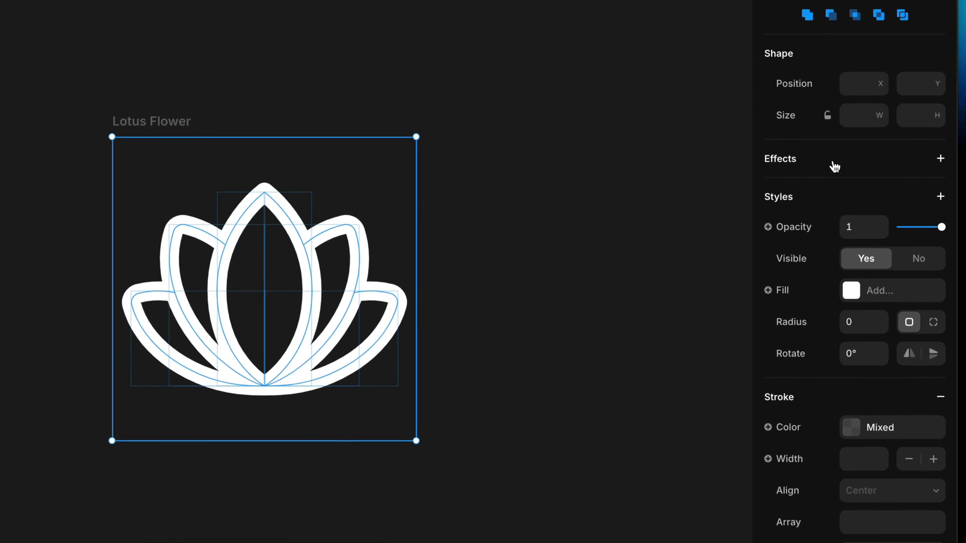
left_click(834, 165)
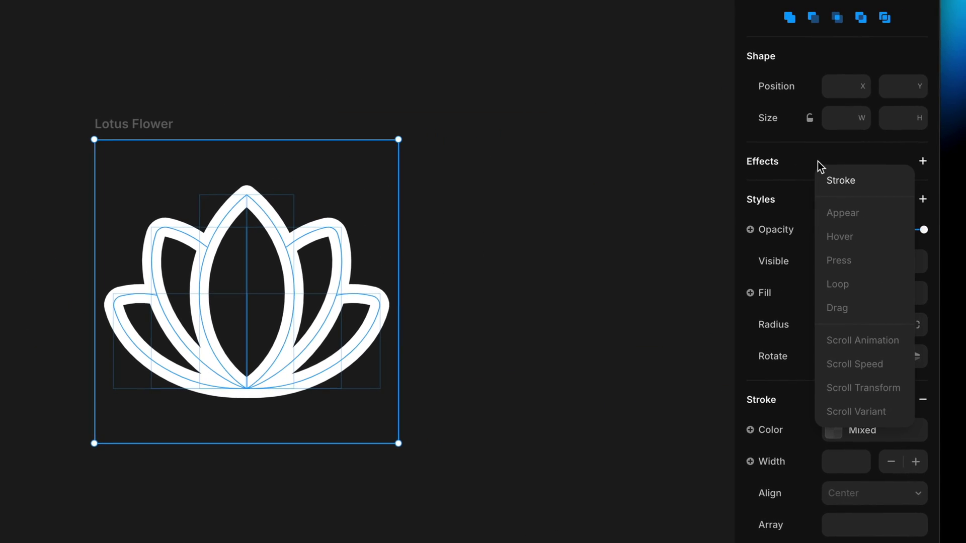
left_click(876, 180)
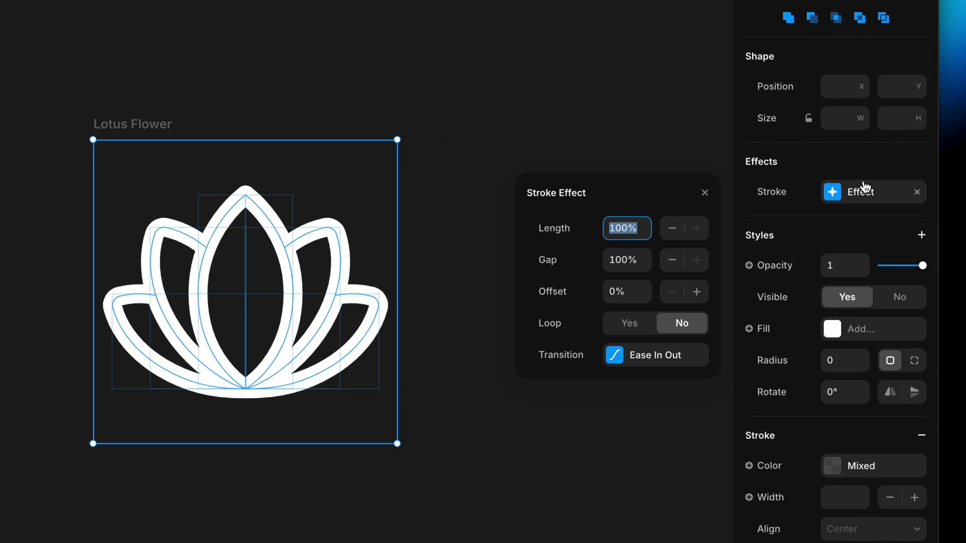
Set the lotus layers' Stroke effect transition to Ease Out with a time of 1.2 seconds.
left_click(639, 356)
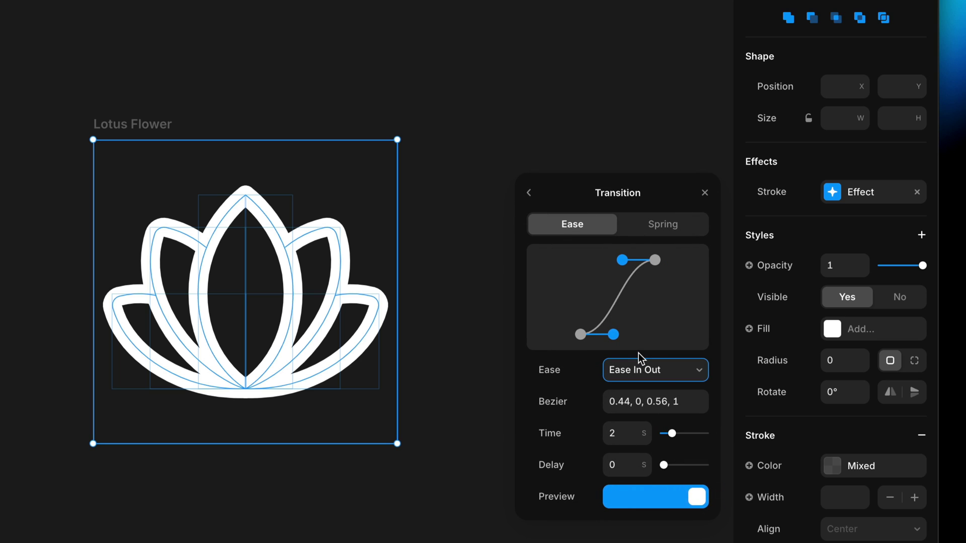
left_click(665, 371)
left_click(665, 389)
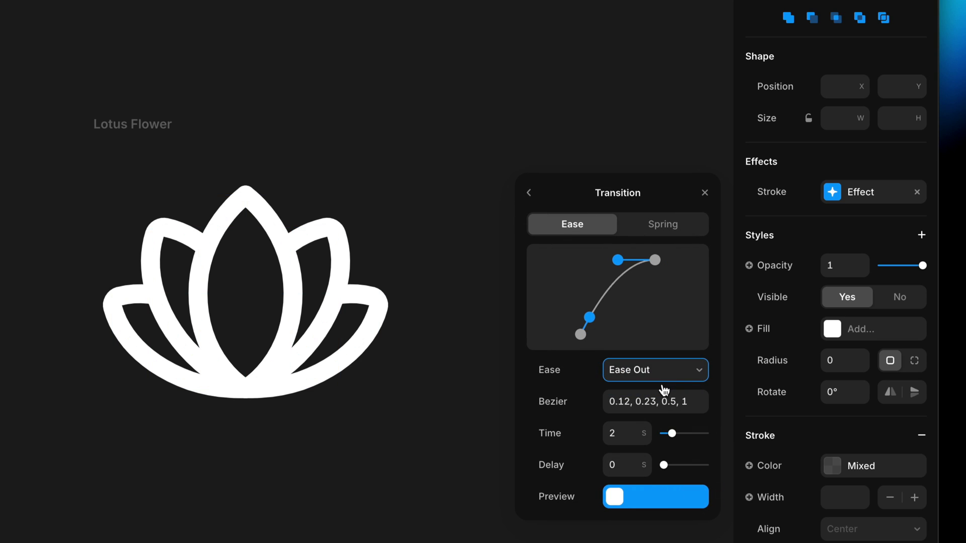
left_click(627, 433)
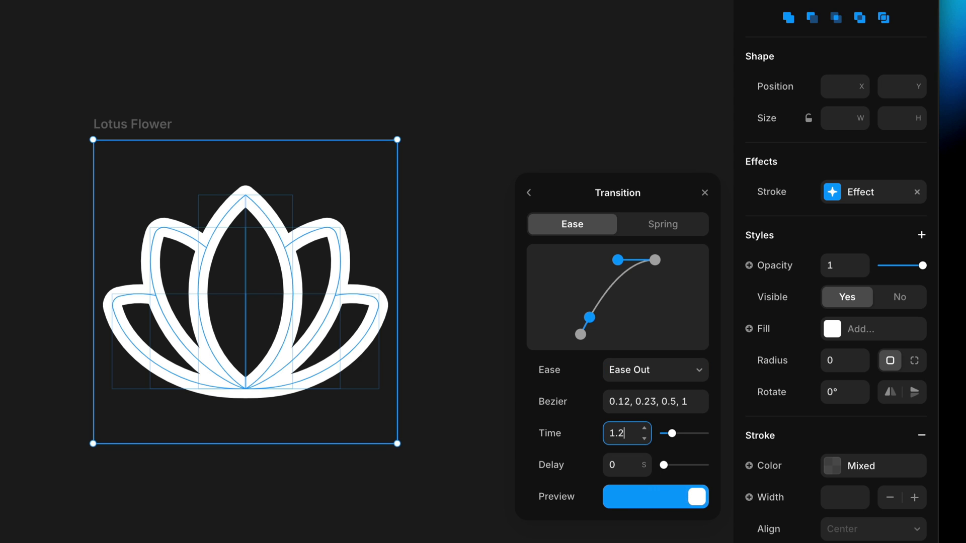
key("Return")
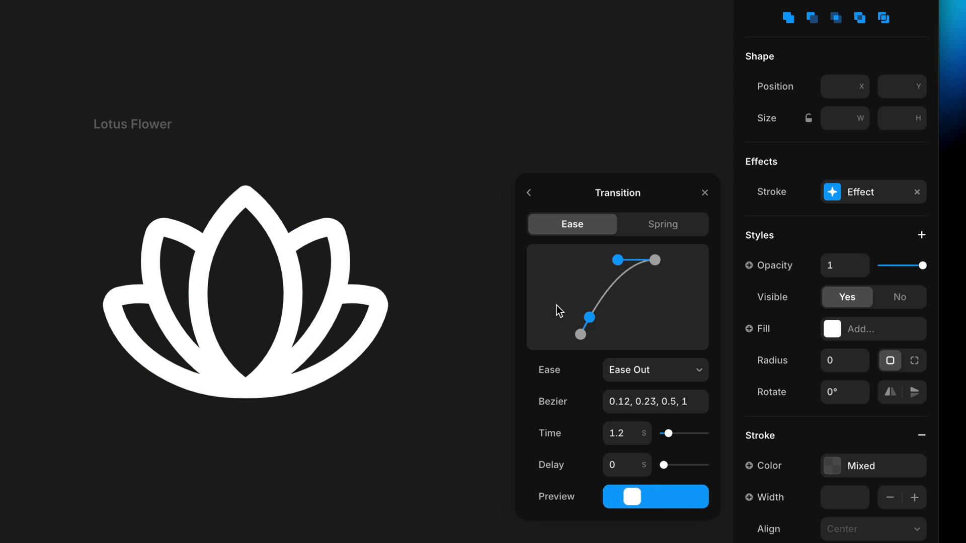
left_click(529, 193)
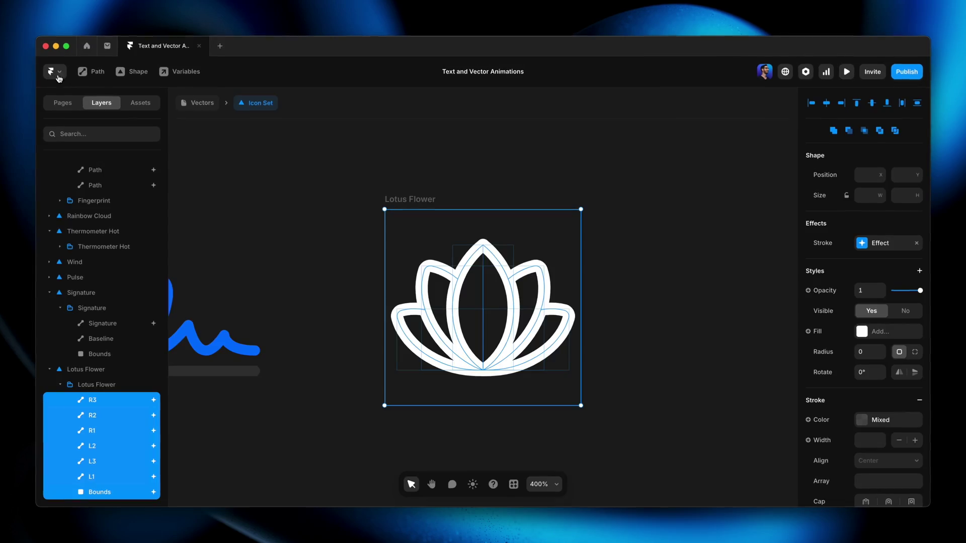
Reverse the path direction of the lotus flower's upper-left petal.
left_click(315, 231)
left_click(429, 263)
double_click(431, 268)
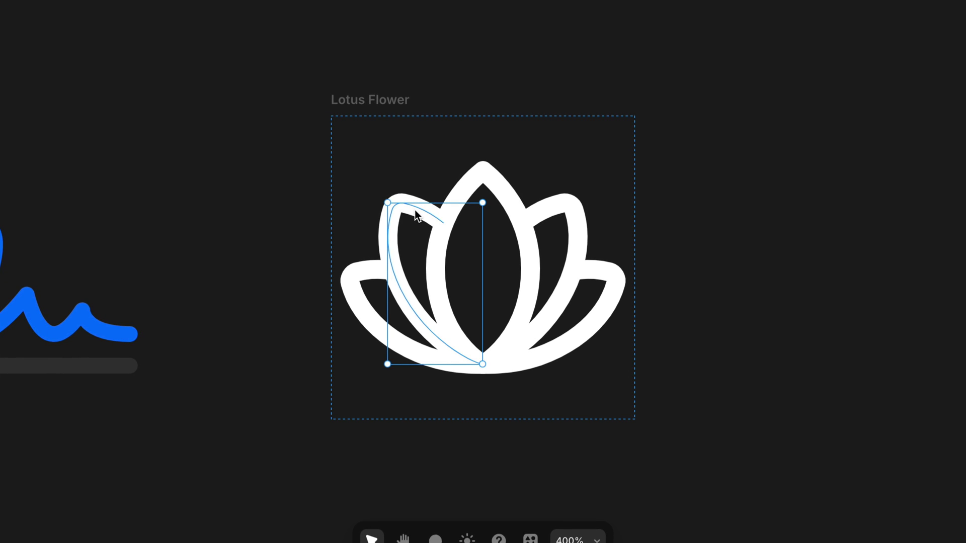
right_click(410, 209)
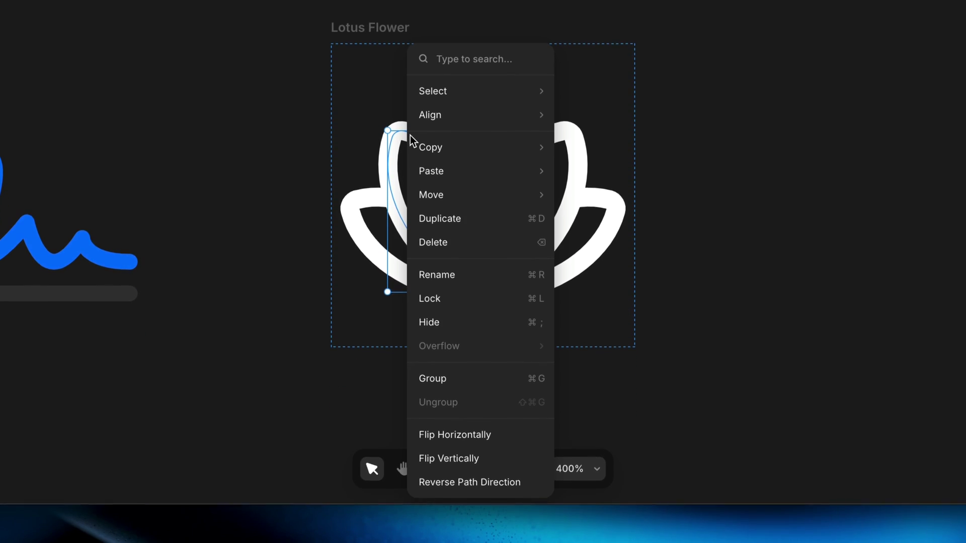
left_click(509, 482)
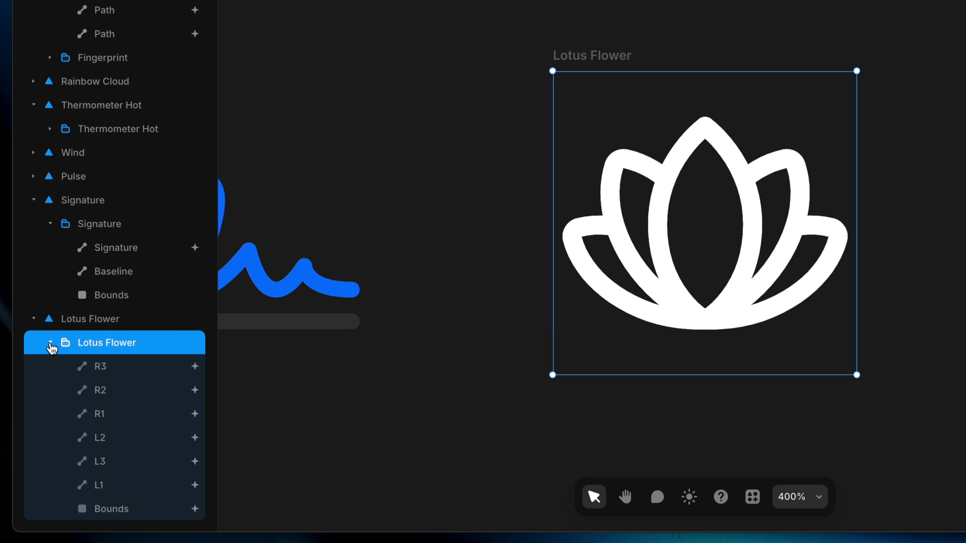
Collapse the three Lotus Flower groups in the layer hierarchy and select each one from the lowest to the uppermost.
left_click(51, 344)
left_click(52, 367)
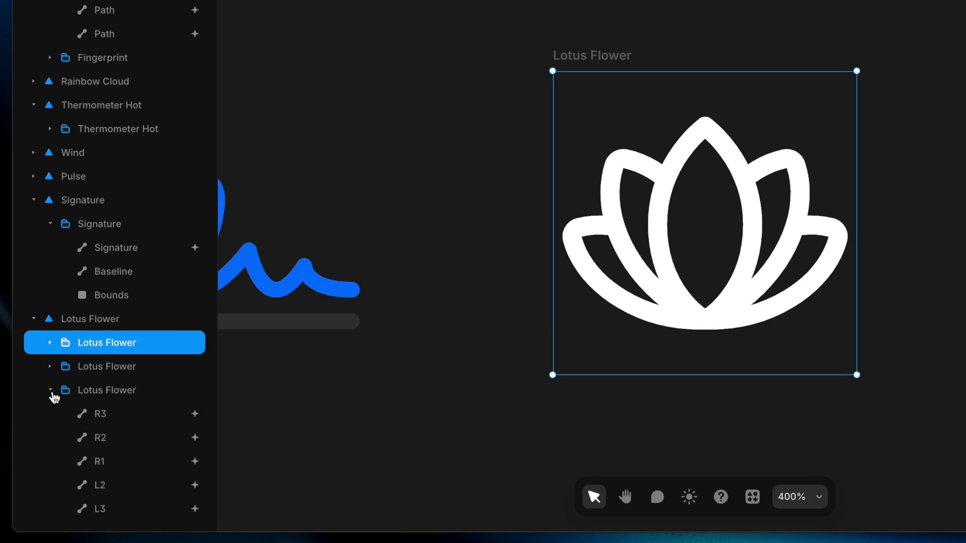
left_click(51, 392)
left_click(105, 510)
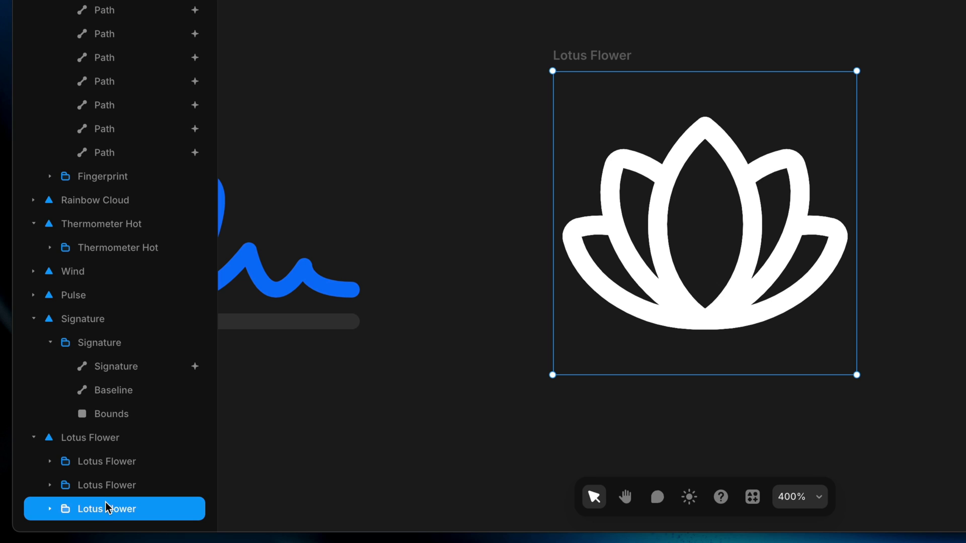
left_click(106, 486)
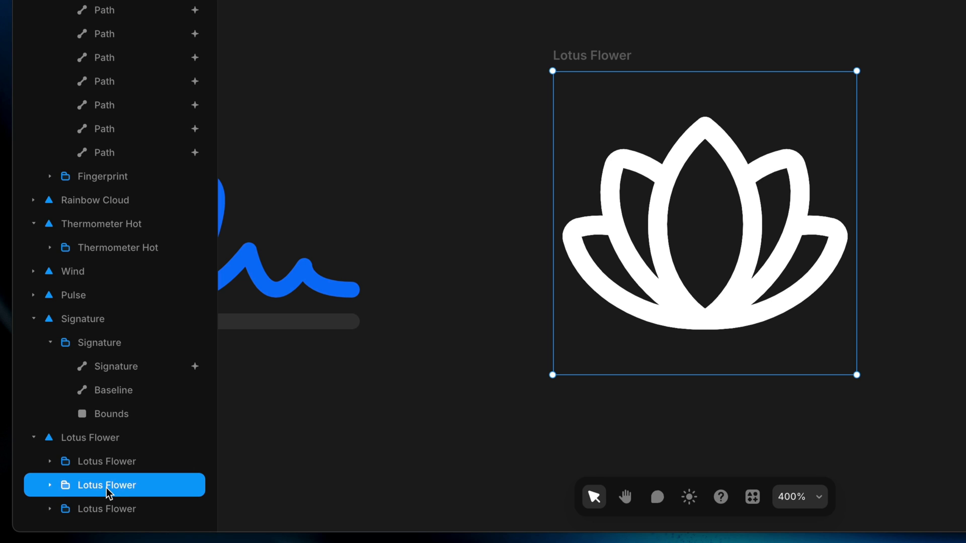
left_click(107, 463)
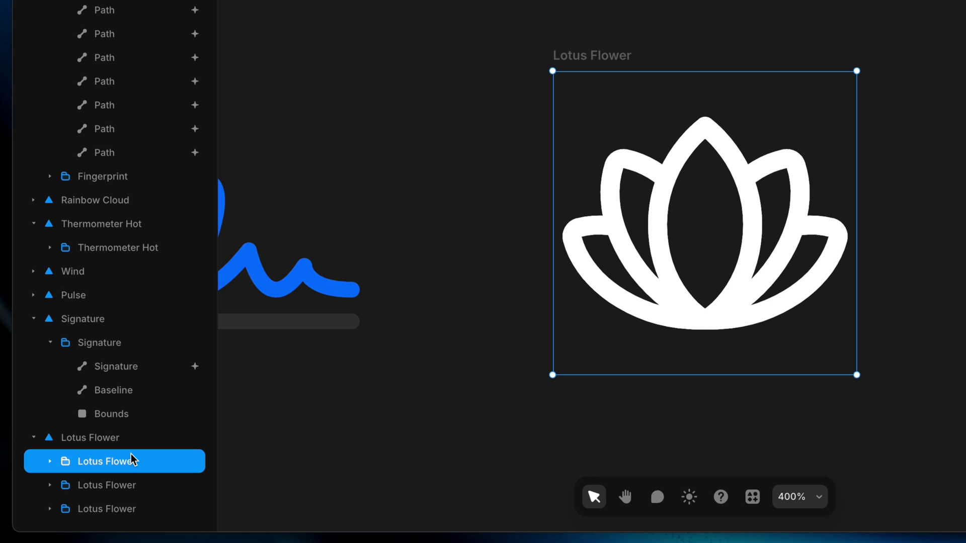
Rename the middle Lotus Flower group as Color 2 and the lowest one as Color 1.
double_click(126, 486)
type("Color")
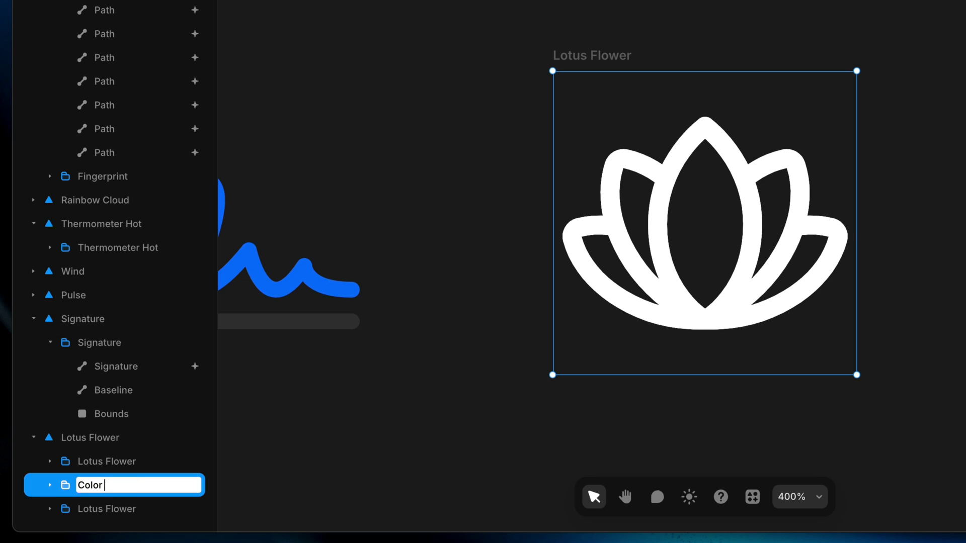
type(" 2")
left_click(112, 509)
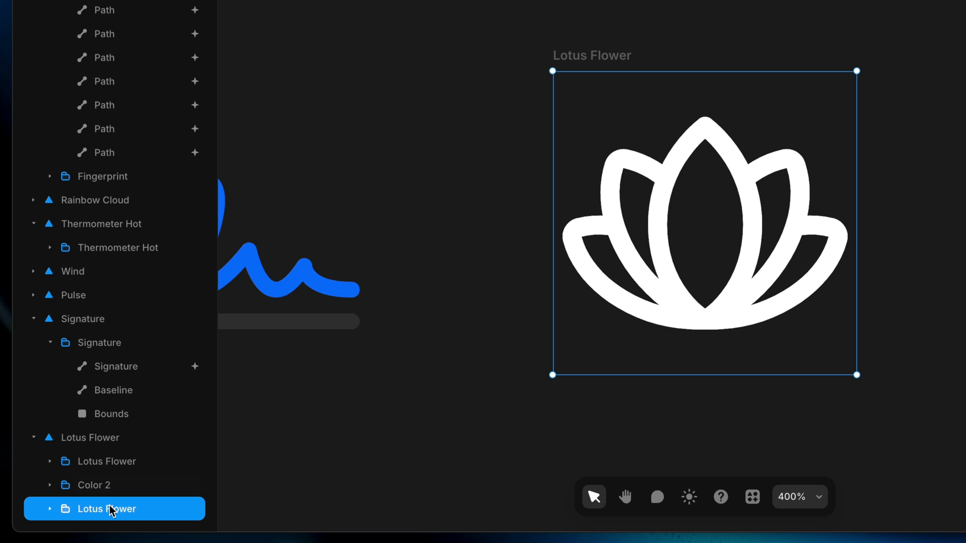
double_click(110, 508)
type("Colo")
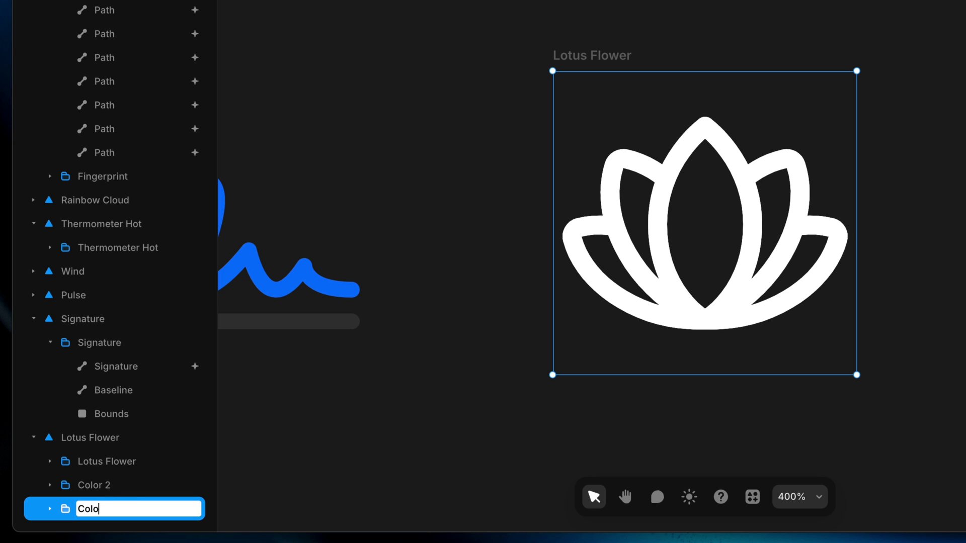
type("r 1")
key("Return")
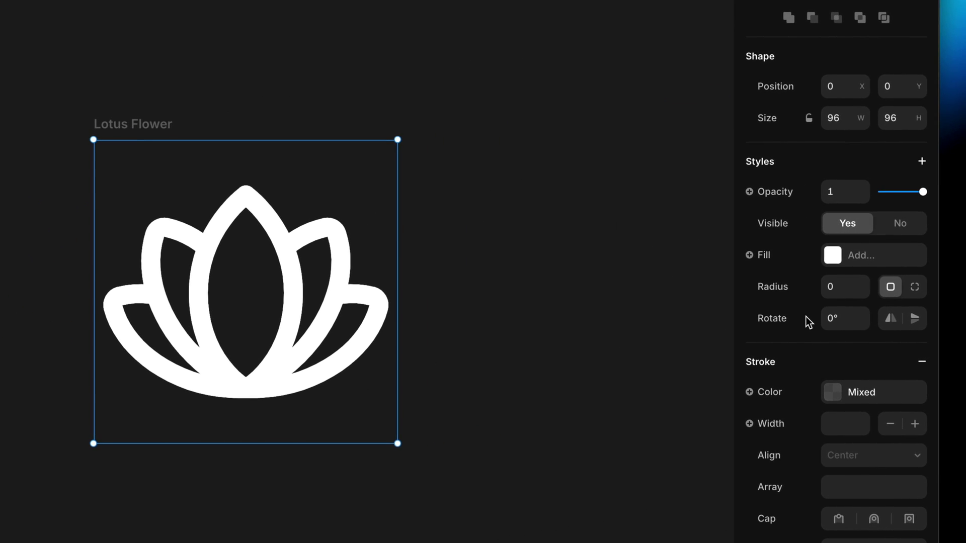
Expand the lotus groups and delete the Bounds layer from Lotus Flower, Color 2 and Color 1.
scroll(806, 317, "down", 3)
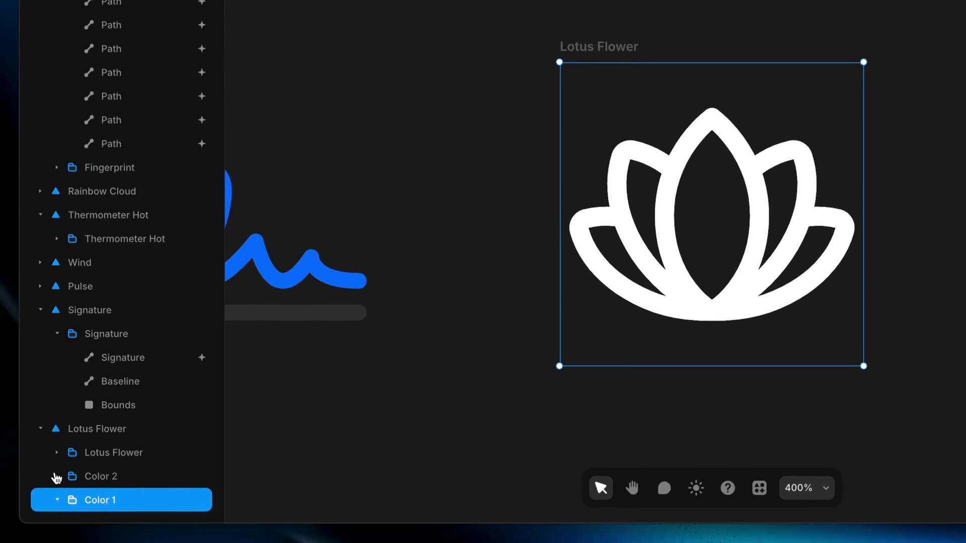
left_click(18, 482)
scroll(129, 421, "down", 10)
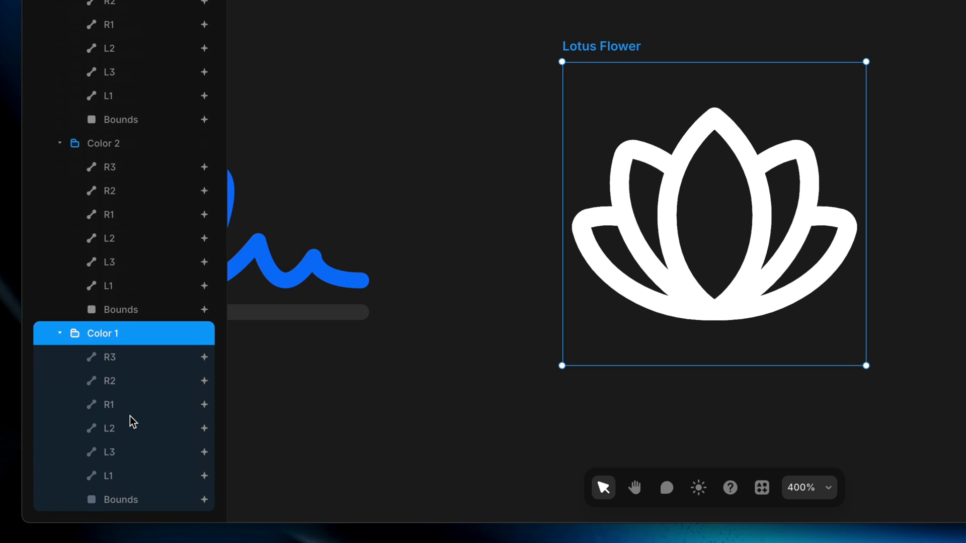
left_click(128, 120)
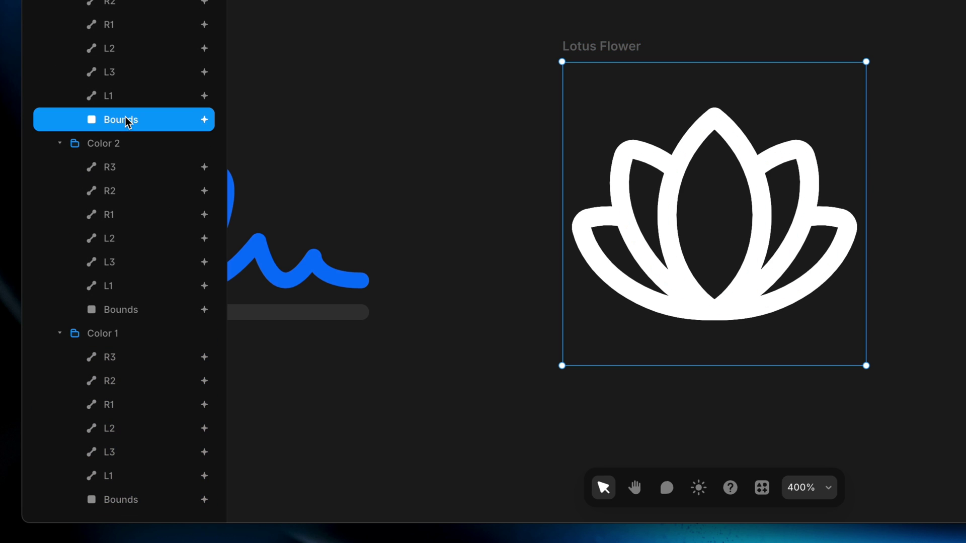
key("Delete")
left_click(127, 309)
key("Delete")
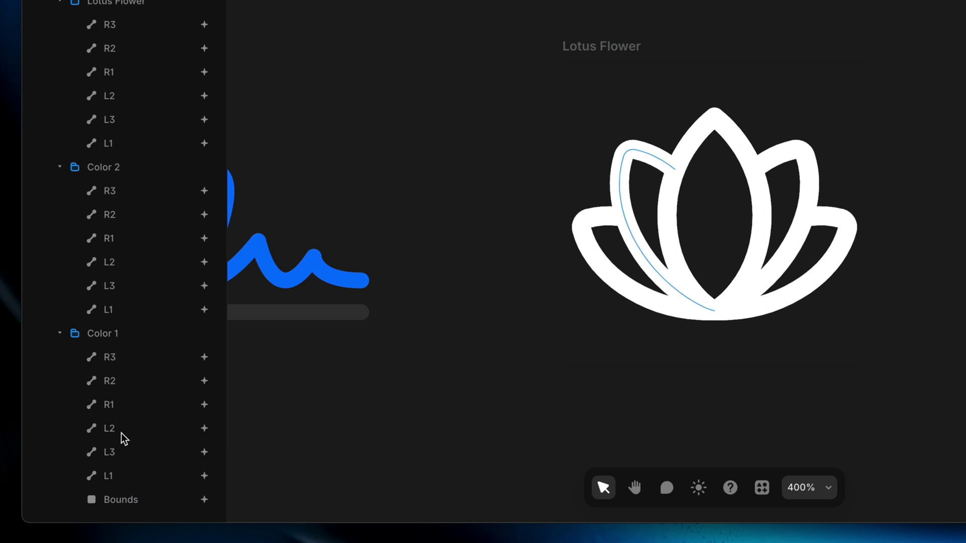
left_click(120, 500)
key("Delete")
Set the stroke color of the Color 1 group to a medium blue.
left_click(104, 358)
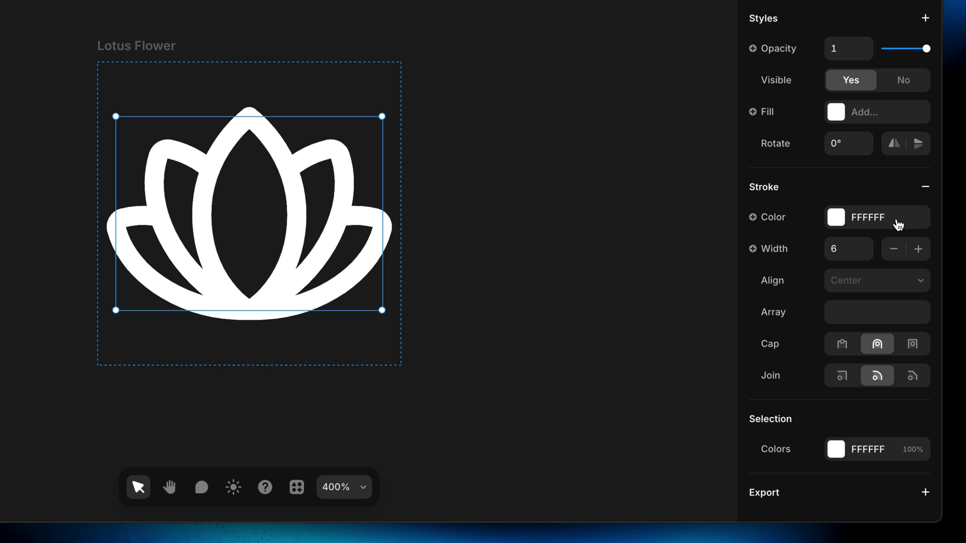
left_click(898, 225)
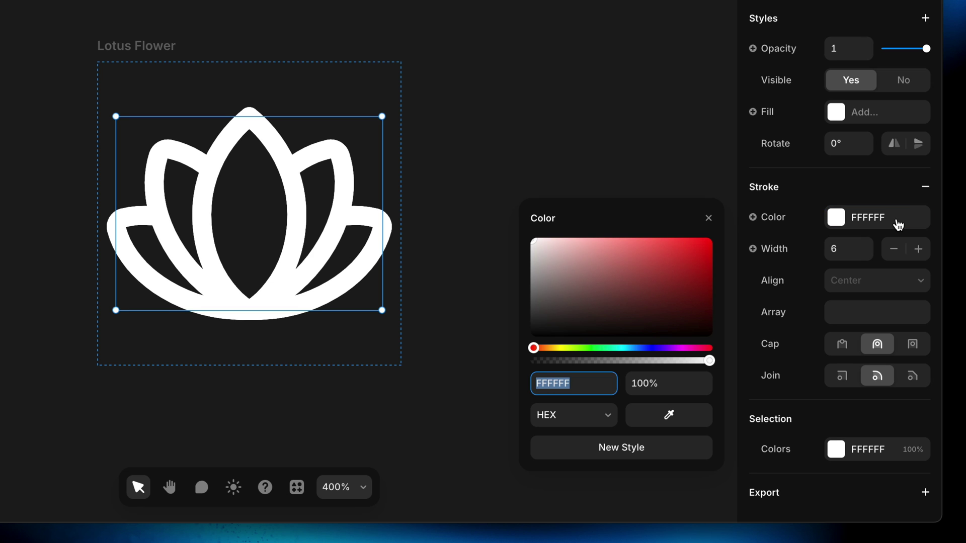
left_click(634, 348)
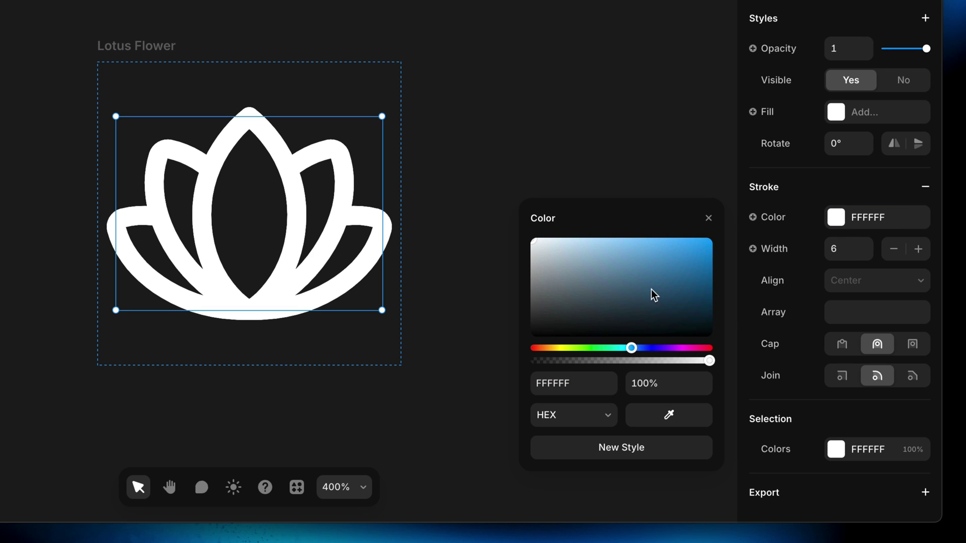
left_click_drag(651, 289, 684, 252)
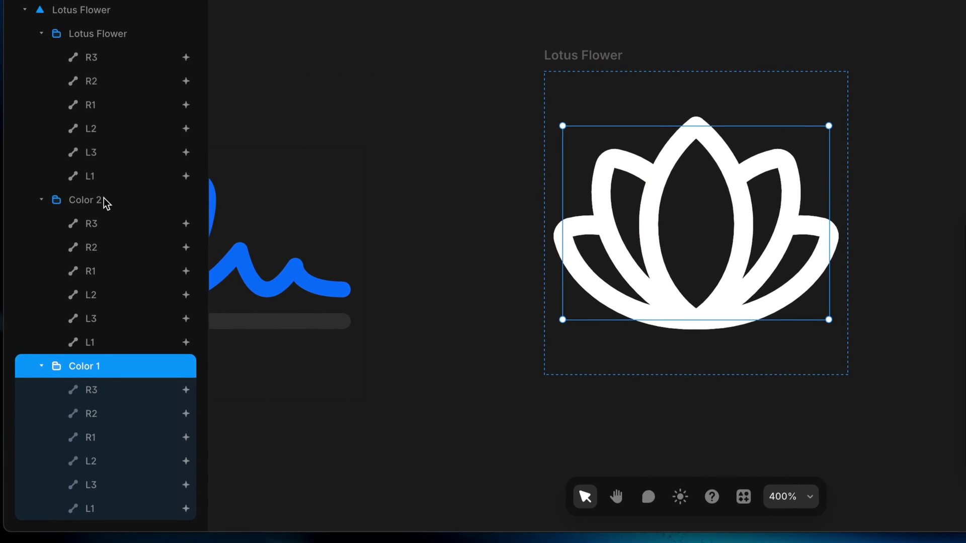
Hide the Color 2 and Lotus Flower groups, and select the Color 1 group.
left_click(114, 202)
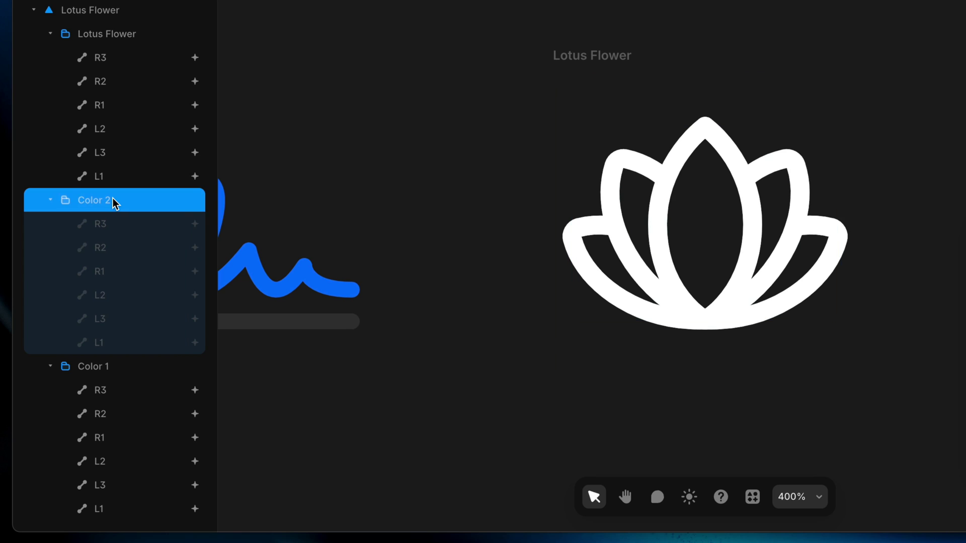
left_click(125, 39)
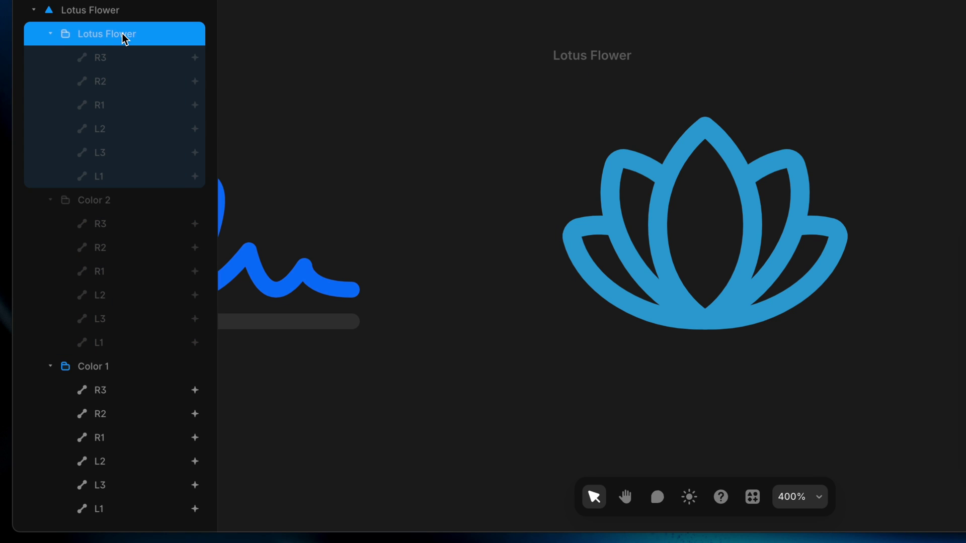
left_click(106, 371)
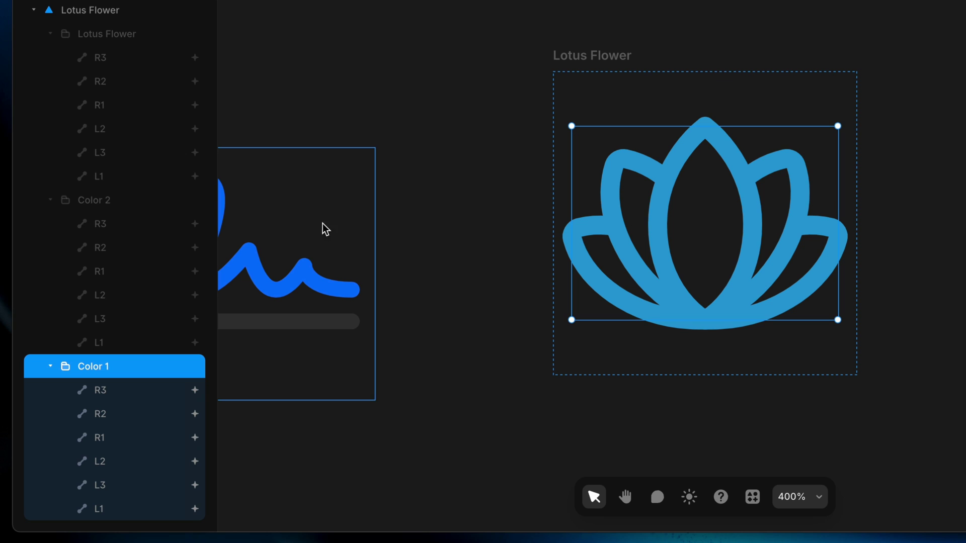
Set the Color 2 group's stroke color to green 27CC3A and make both it and the uppermost Lotus Flower group visible again.
left_click(123, 199)
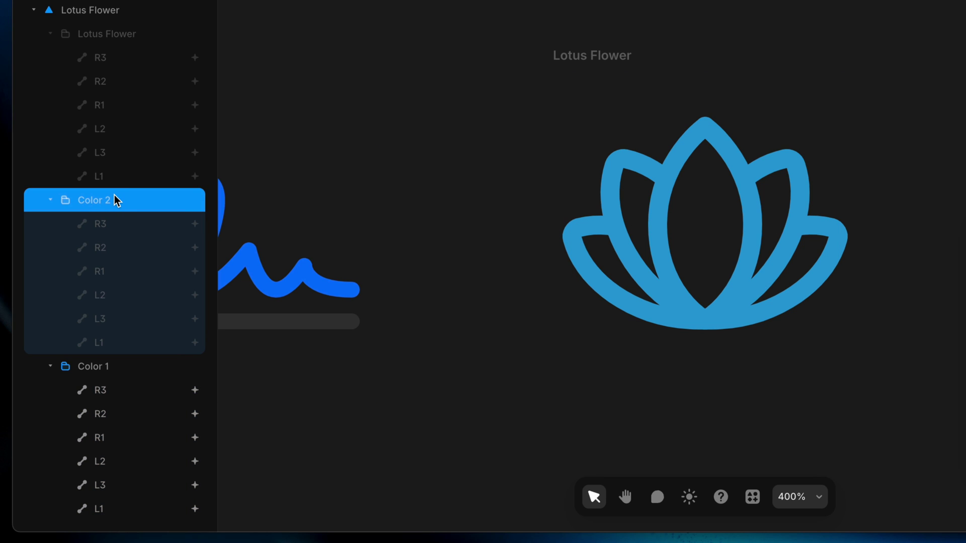
key("shift+h")
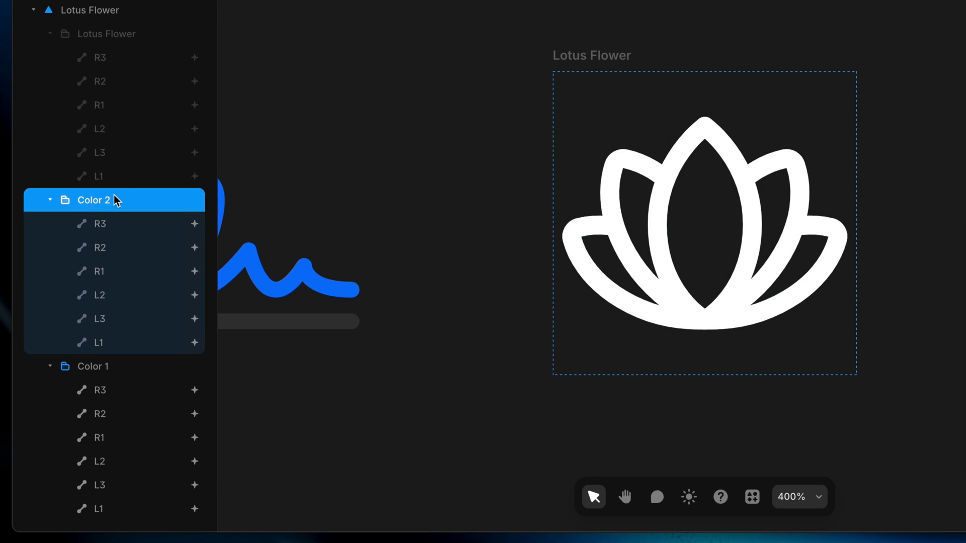
left_click(116, 200)
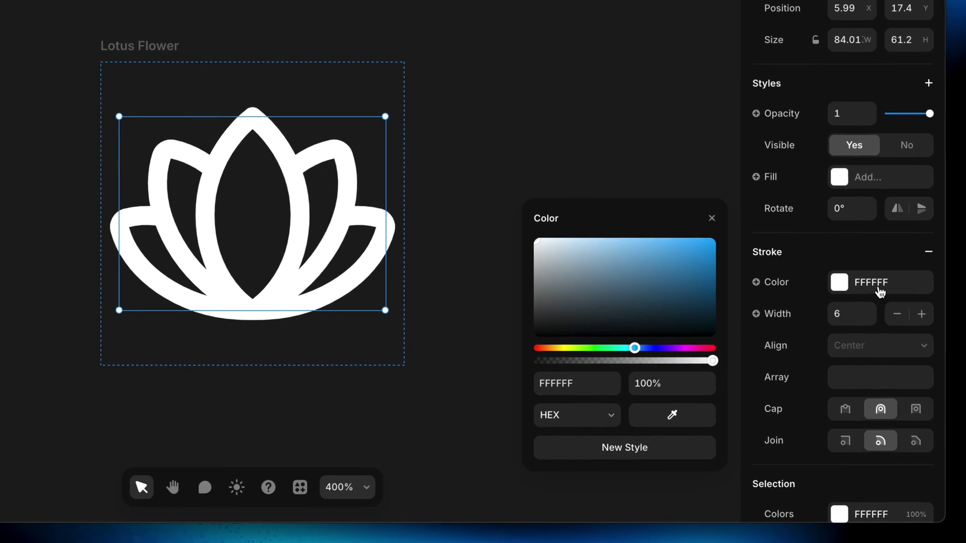
left_click(888, 283)
left_click_drag(567, 388, 594, 388)
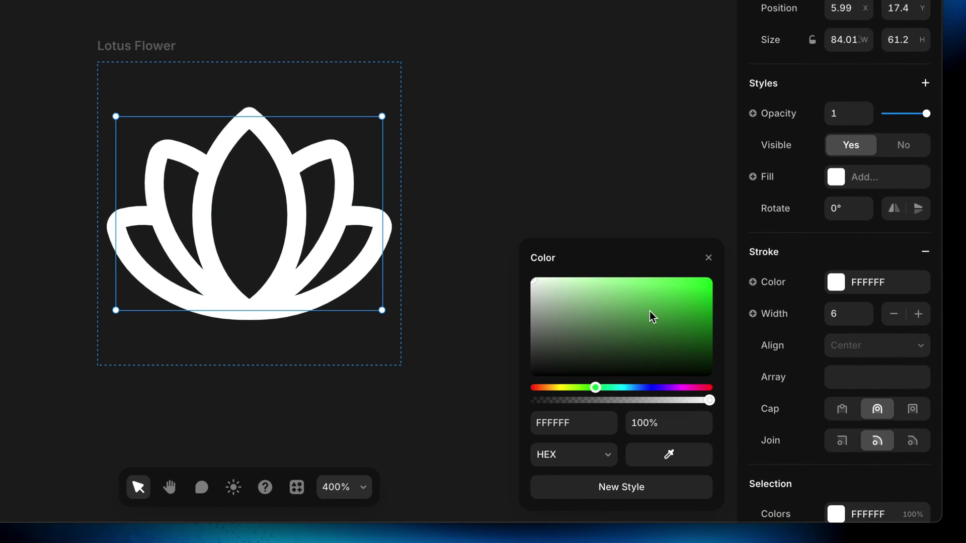
mouse_move(652, 316)
left_mouse_down()
mouse_move(683, 287)
mouse_move(679, 305)
left_mouse_up()
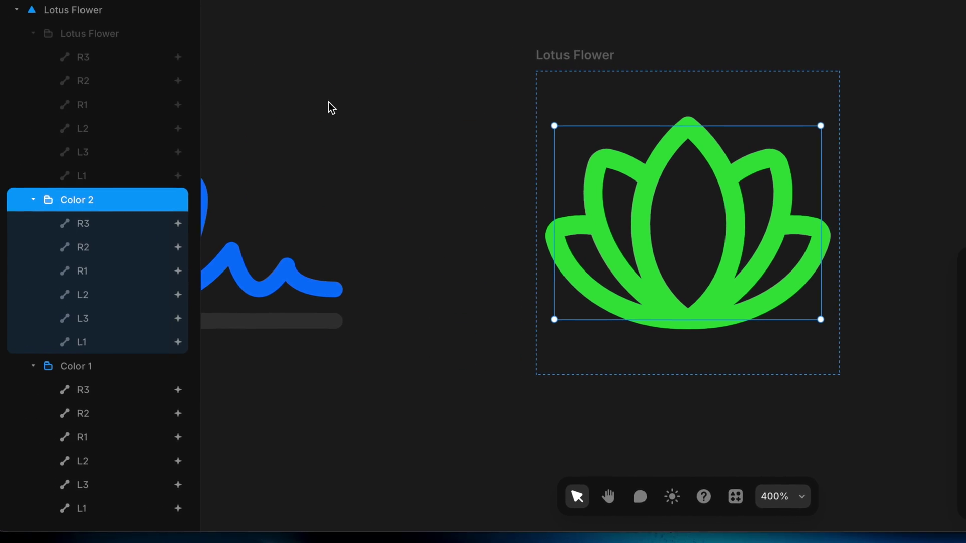
left_click(107, 36)
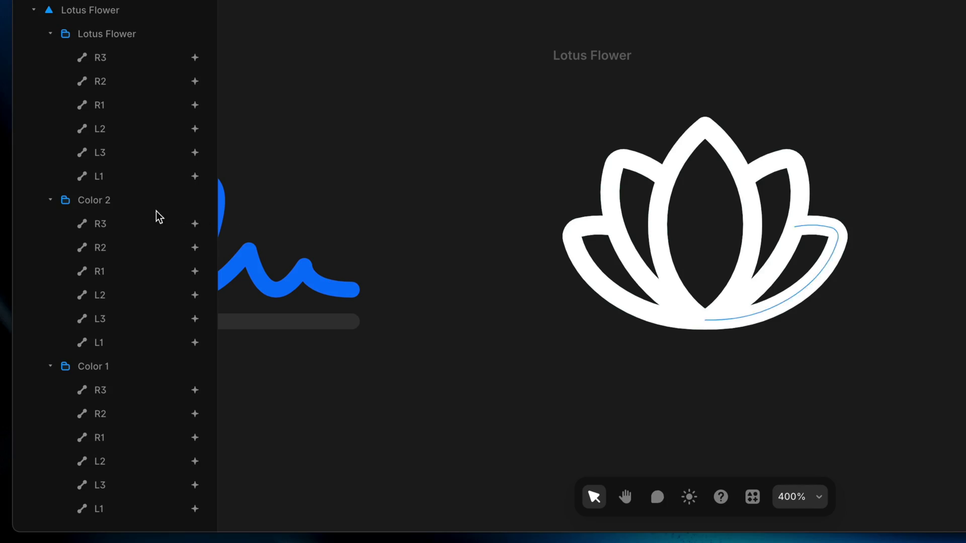
Set the Stroke effect's transition delay for all the layers inside the Color 2 group.
left_click(130, 199)
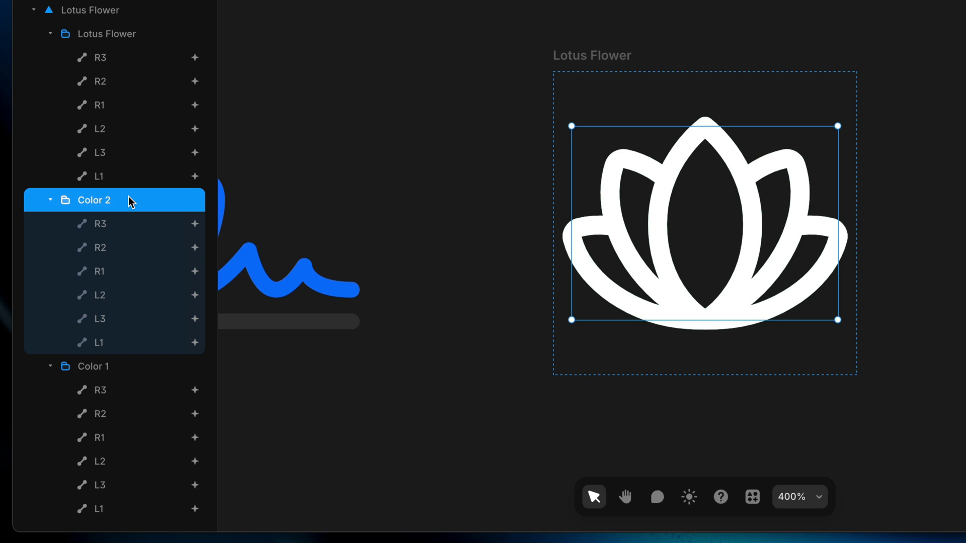
double_click(128, 200)
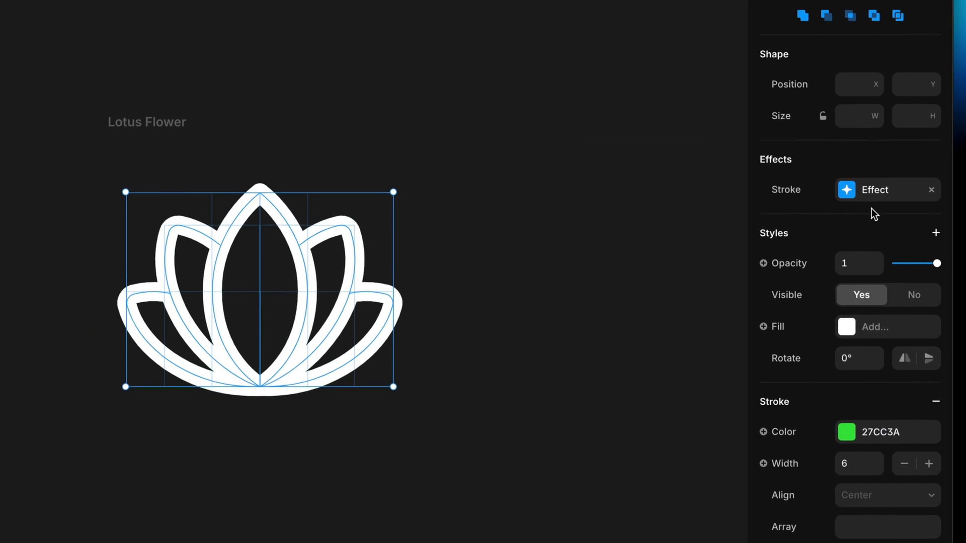
left_click(860, 199)
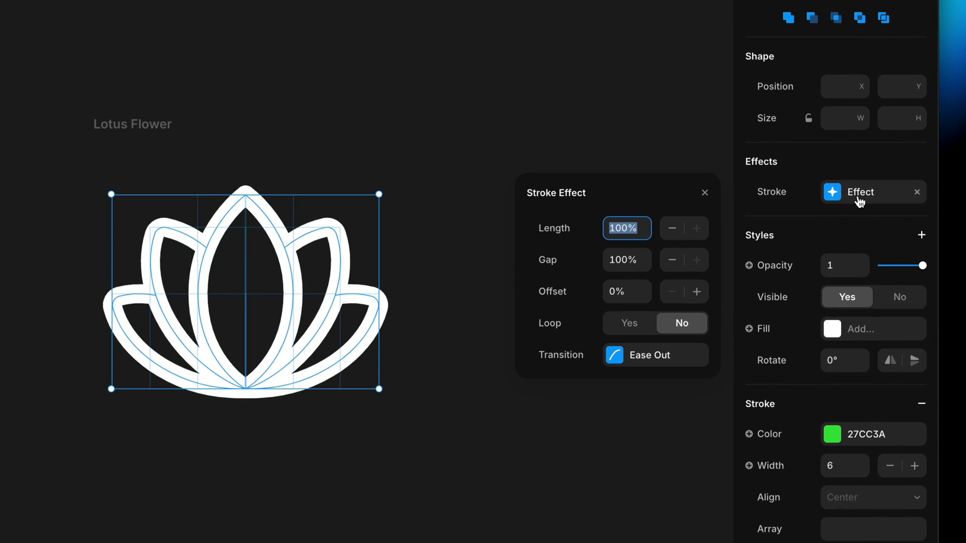
left_click(630, 364)
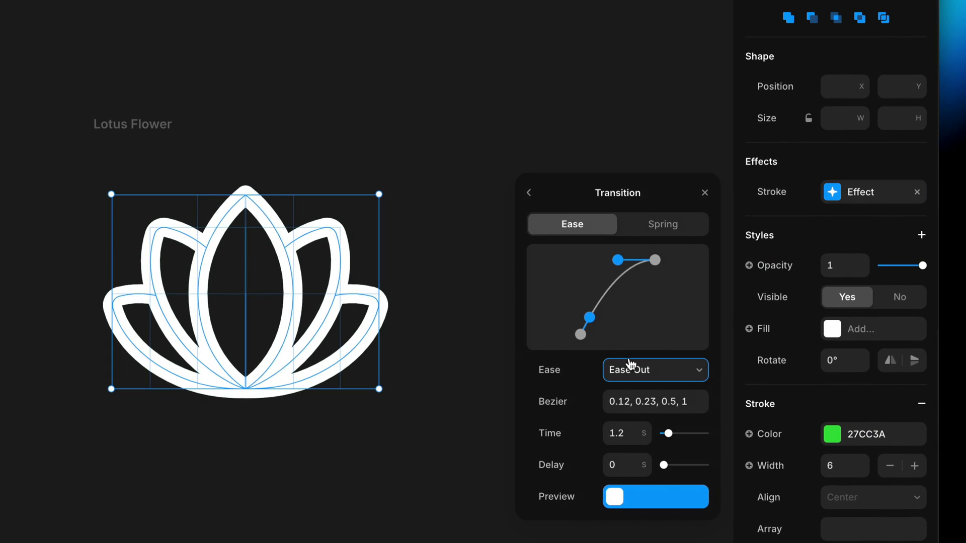
left_click(630, 462)
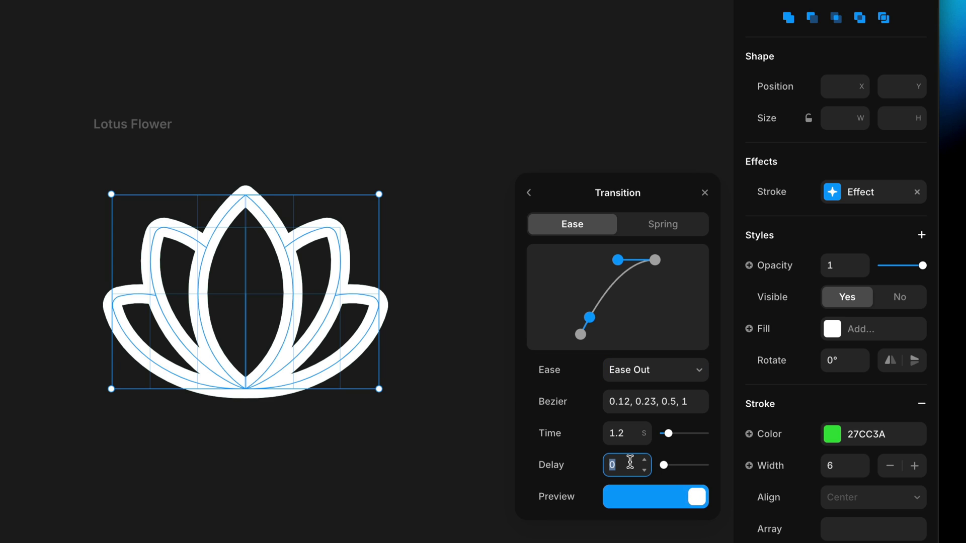
key("Return")
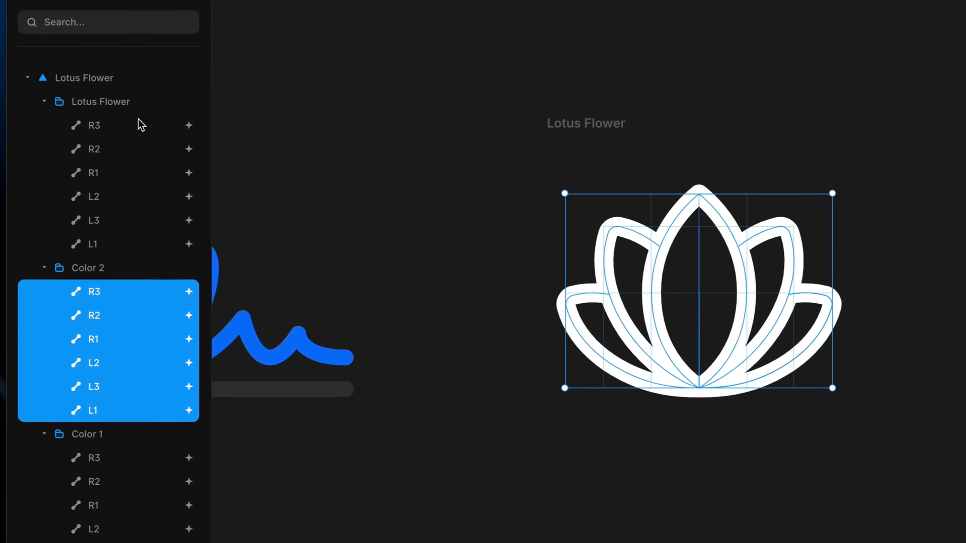
Set the Stroke effect's transition delay to 0.4 seconds for all the layers inside the uppermost Lotus Flower group.
left_click(15, 102)
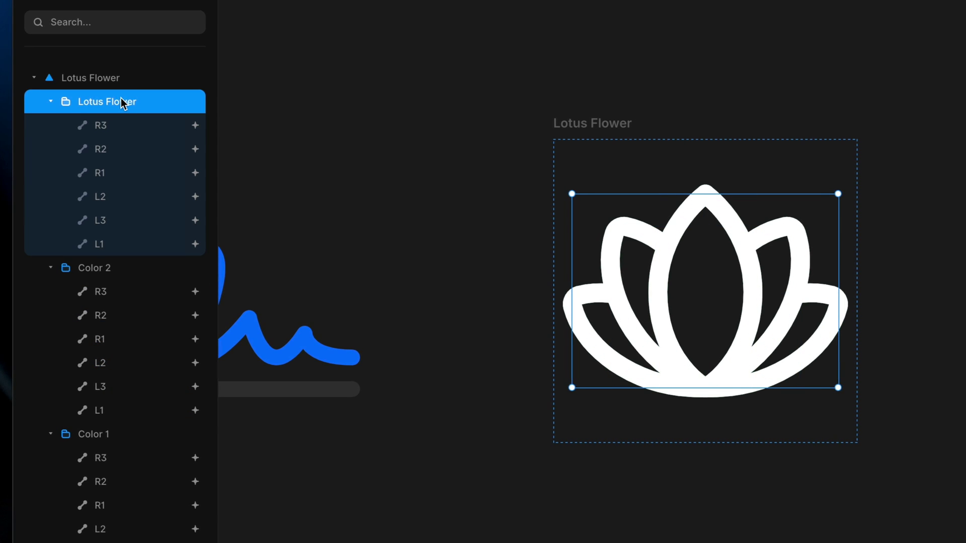
key("Return")
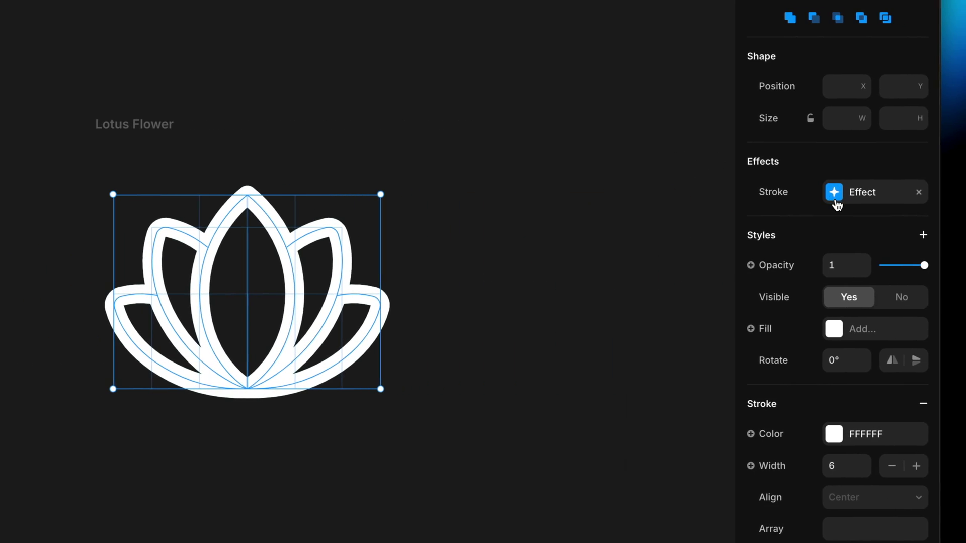
left_click(865, 199)
left_click(628, 363)
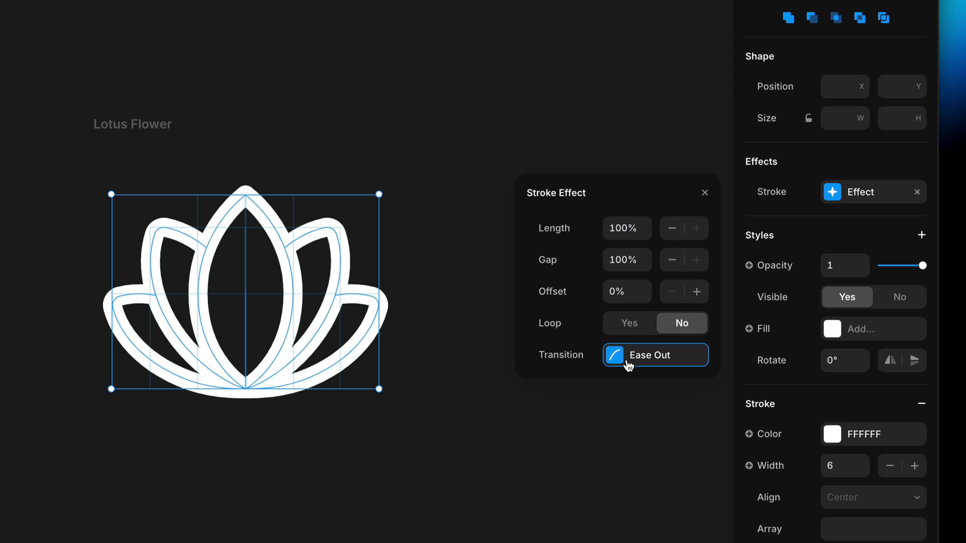
left_click(623, 473)
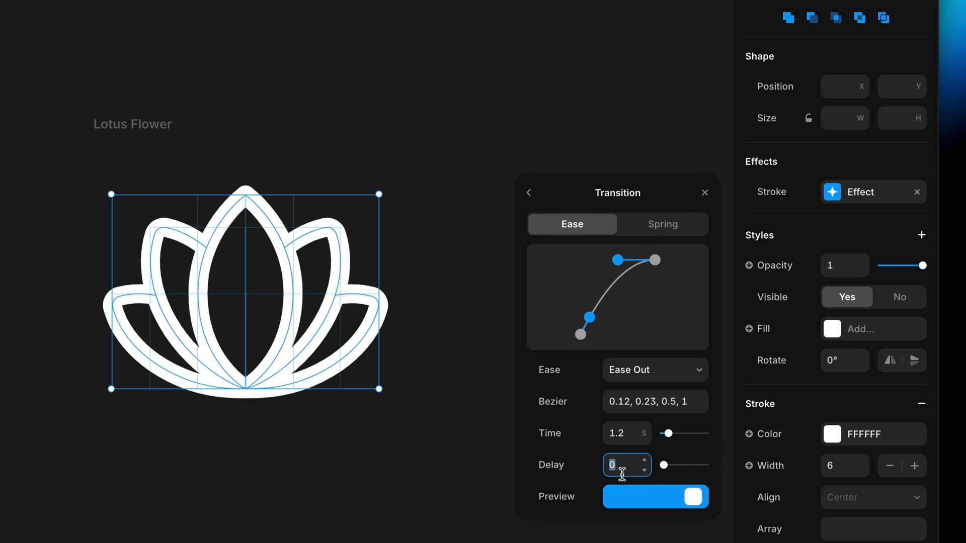
type("0.4")
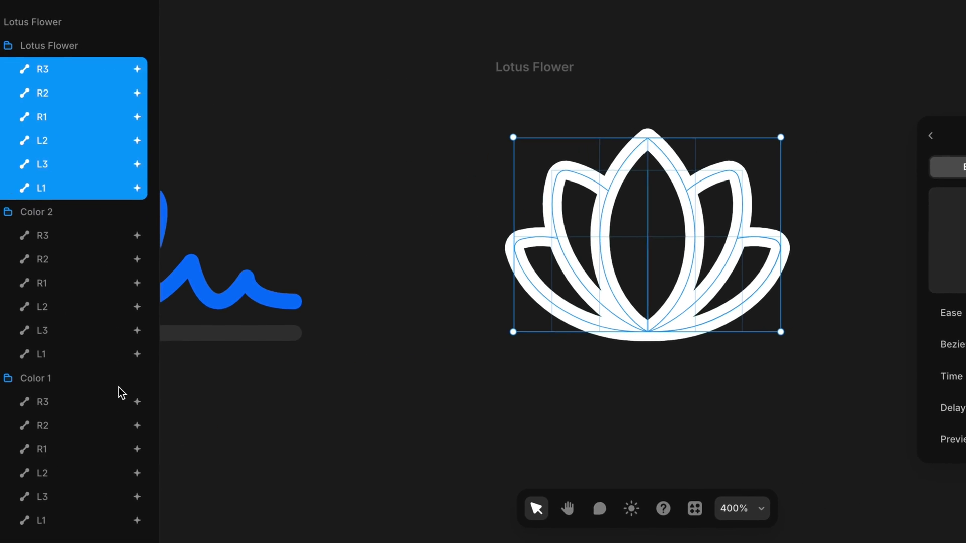
Select the Color 1, Color 2 and Lotus Flower groups one after another to review their stacking.
left_click(57, 378)
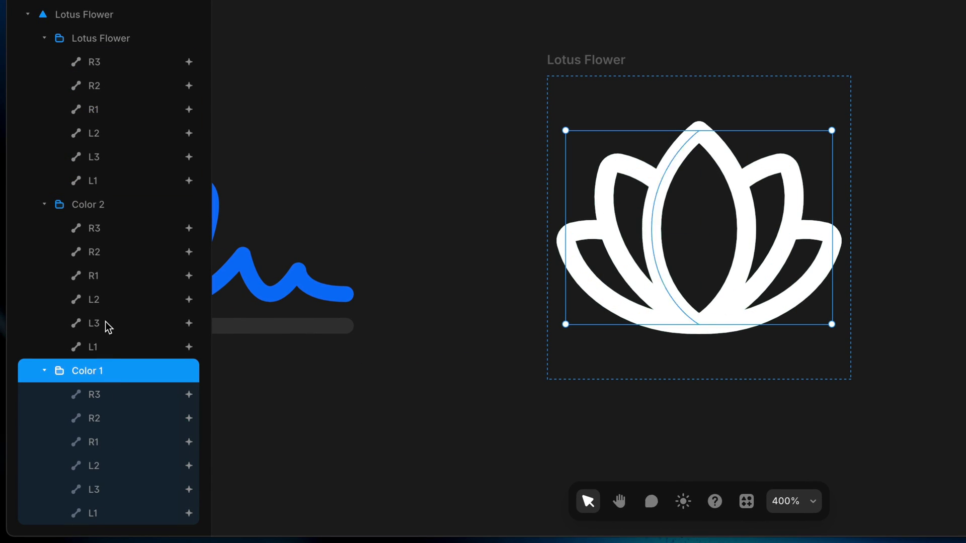
left_click(103, 207)
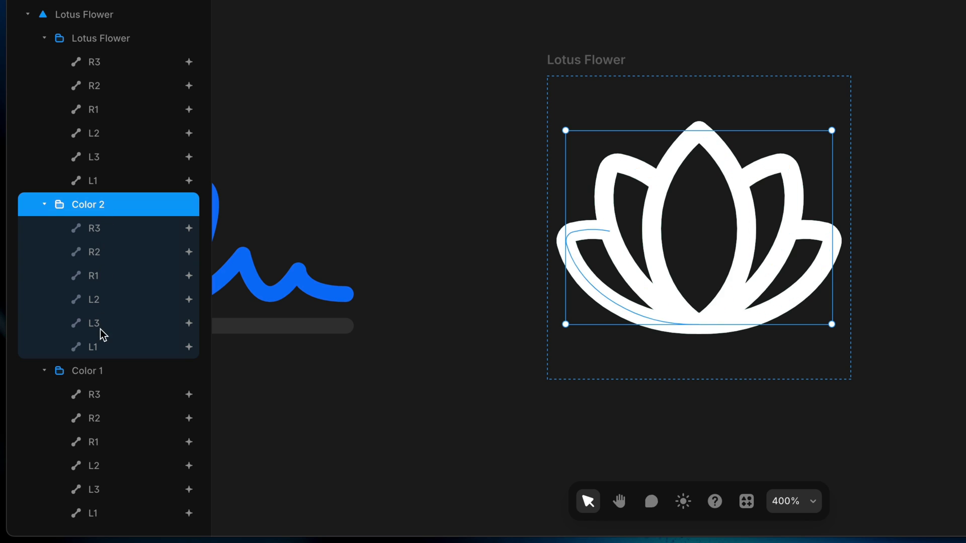
left_click(115, 39)
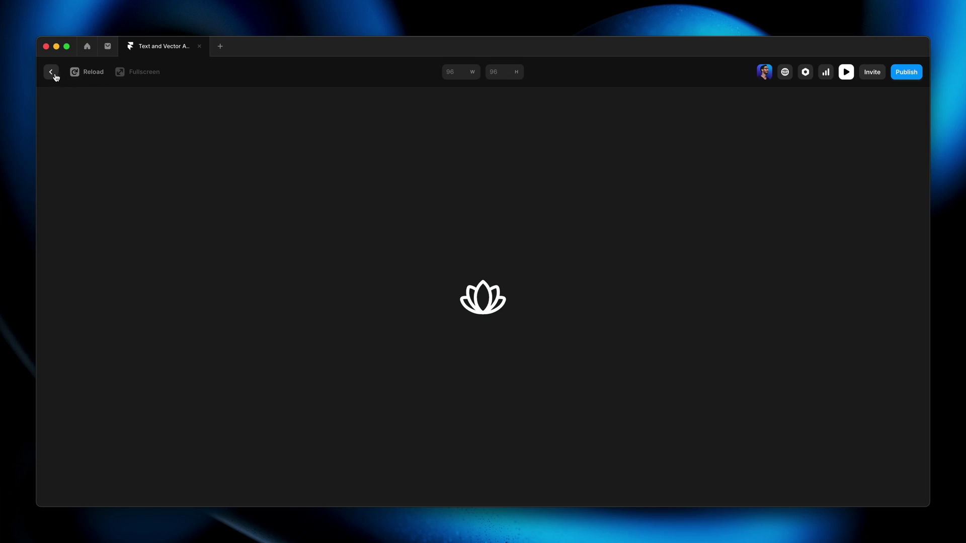
Leave the preview, duplicate the Pulse group inside the Pulse icon, and delete the Bounds shape from both copies.
left_click(50, 72)
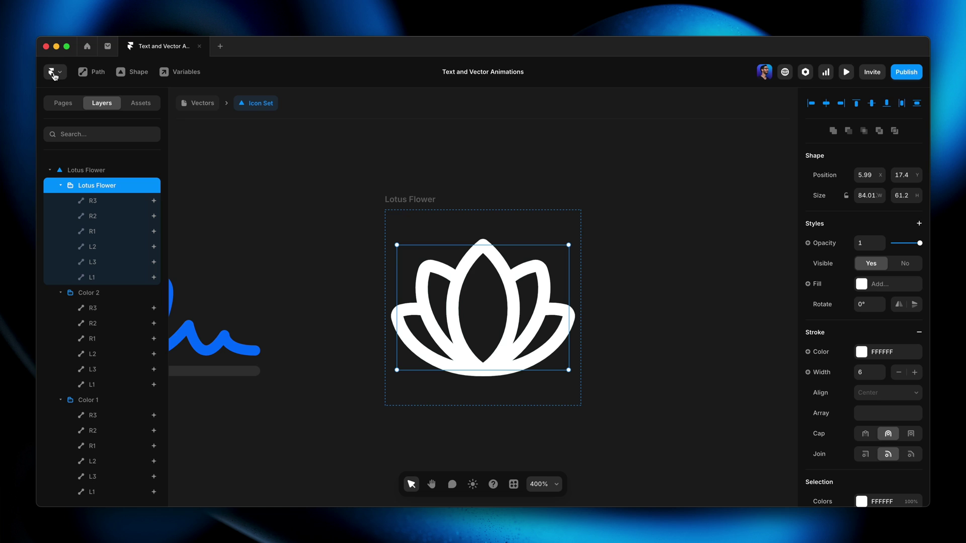
key("shift+0")
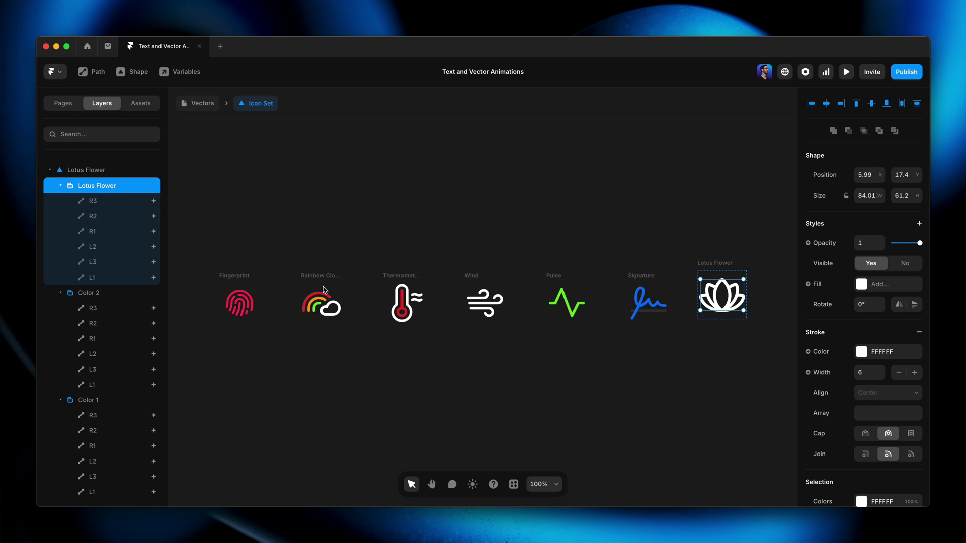
left_click(556, 274)
key("shift+2")
key("super+minus")
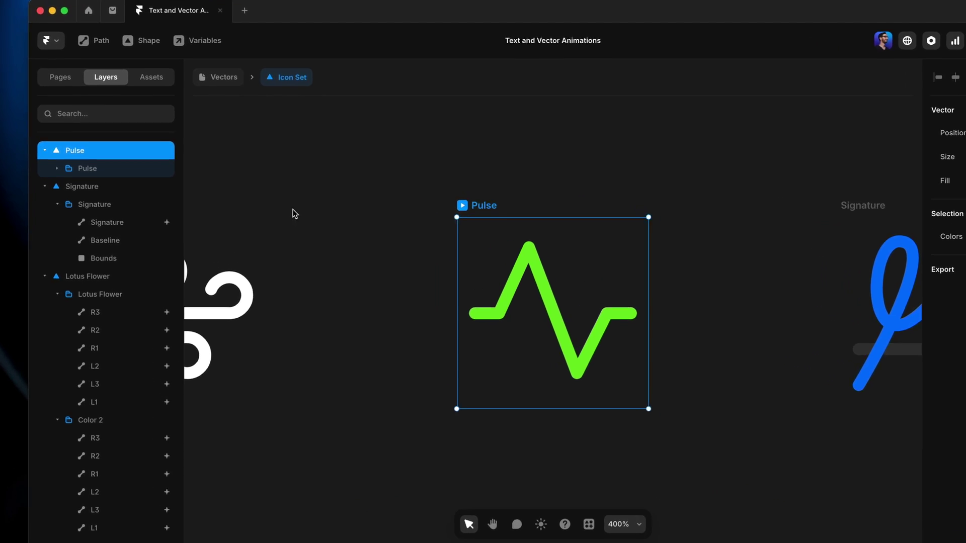
left_click(96, 137)
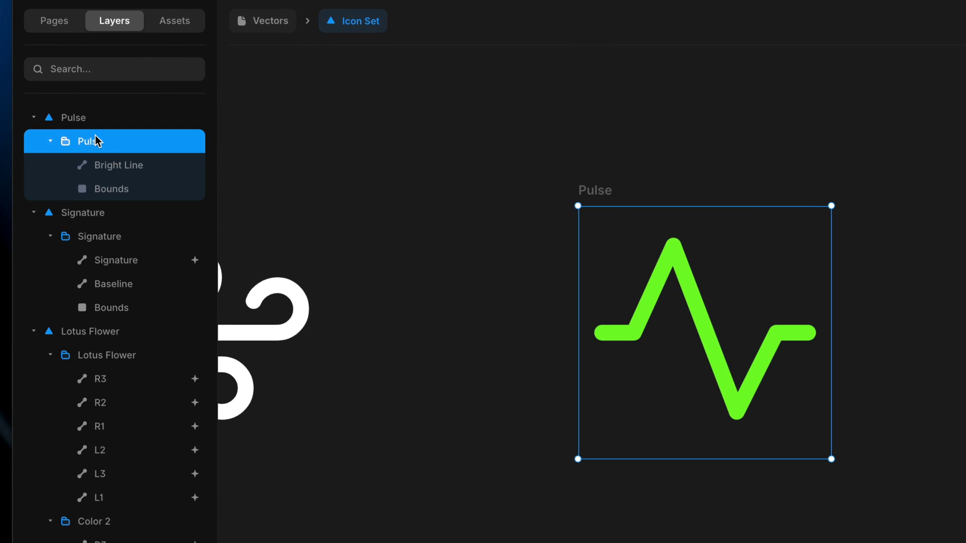
key("super+d")
left_click(103, 187)
key("BackSpace")
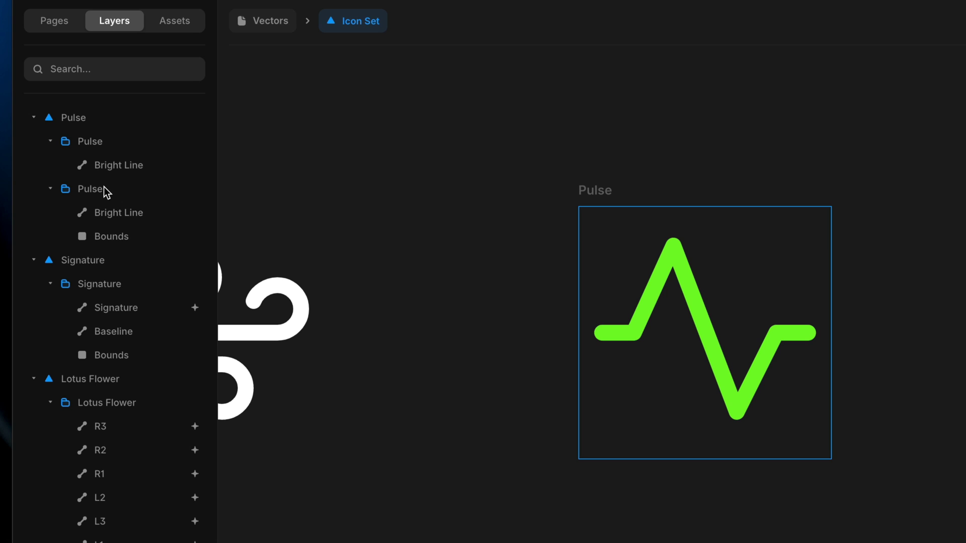
left_click(113, 233)
key("BackSpace")
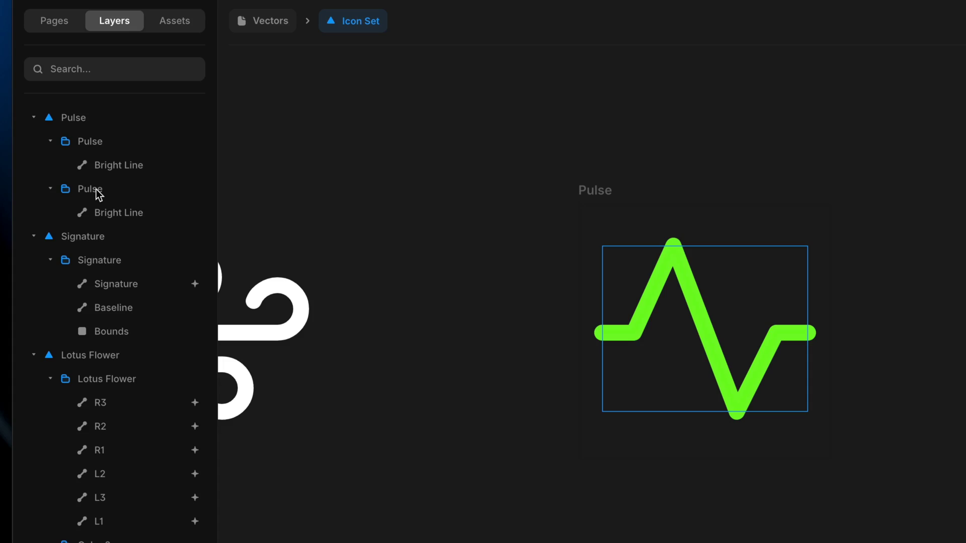
Set the lower Pulse group's opacity to 0.2 and temporarily hide the upper Pulse group to check the dimmed line.
left_click(98, 194)
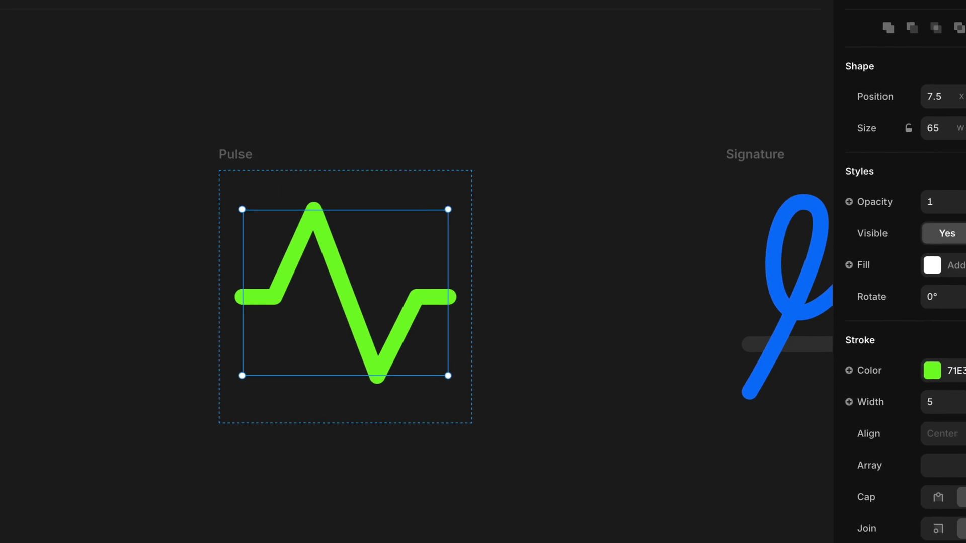
type("0.2")
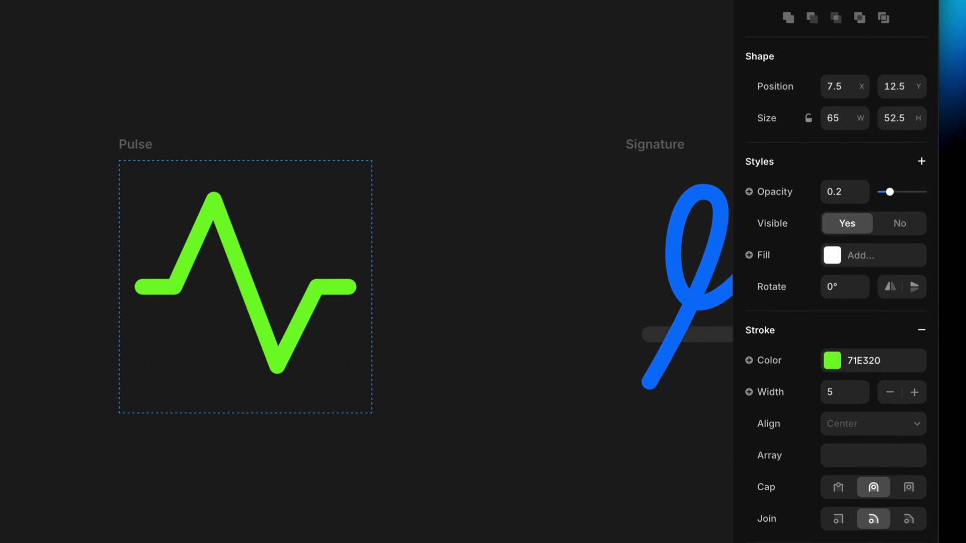
left_click(61, 135)
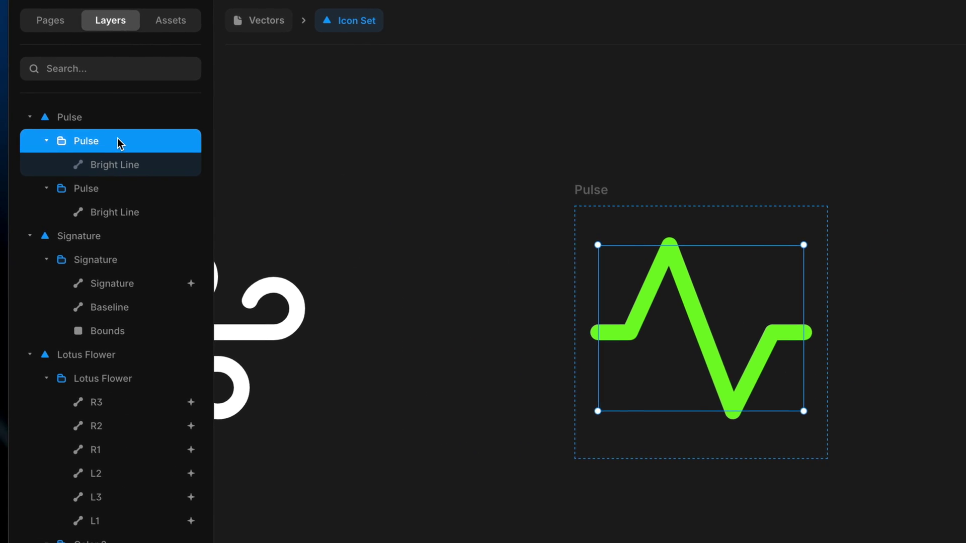
key("shift+ctrl+h")
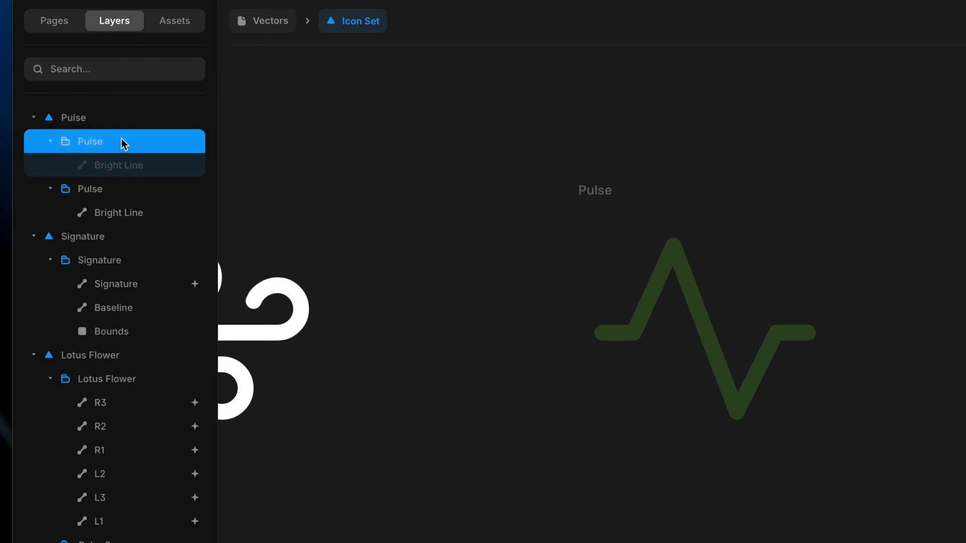
key("shift+ctrl+h")
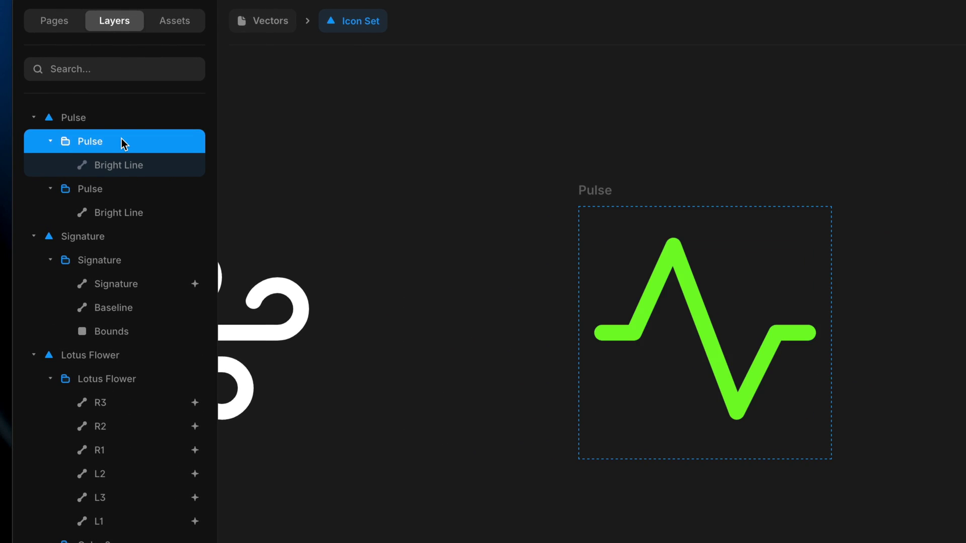
Add a Stroke effect with a length of 25% to the upper Pulse group's Bright Line and preview the animation.
left_click(136, 166)
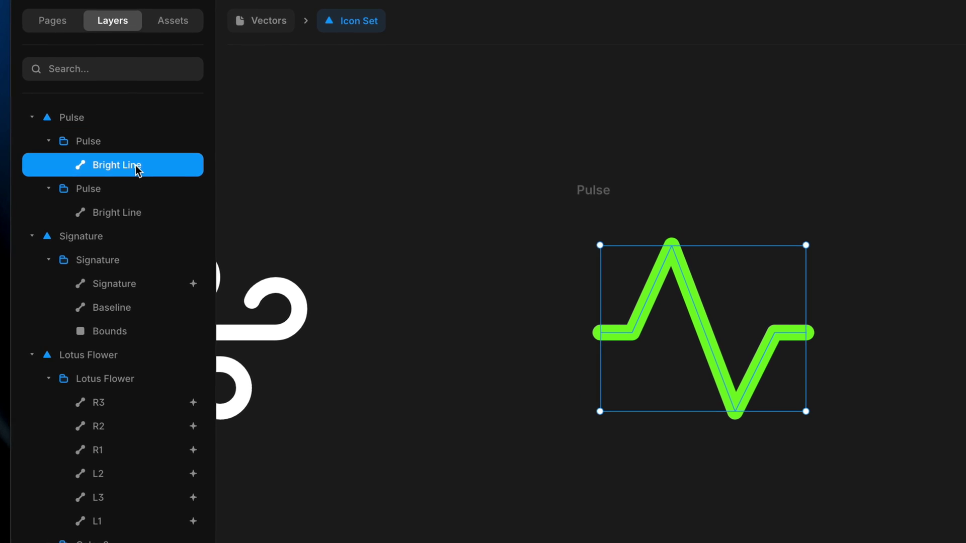
left_click(843, 160)
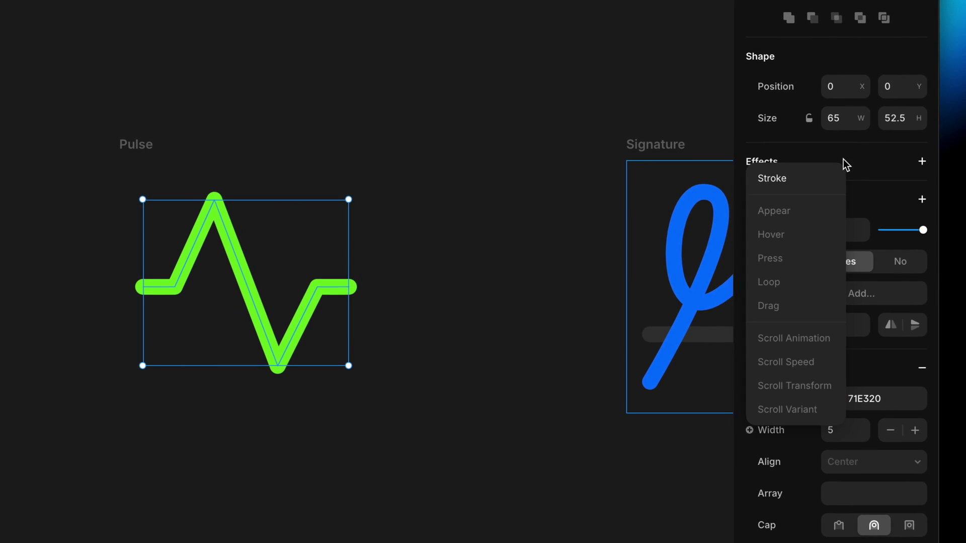
left_click(808, 181)
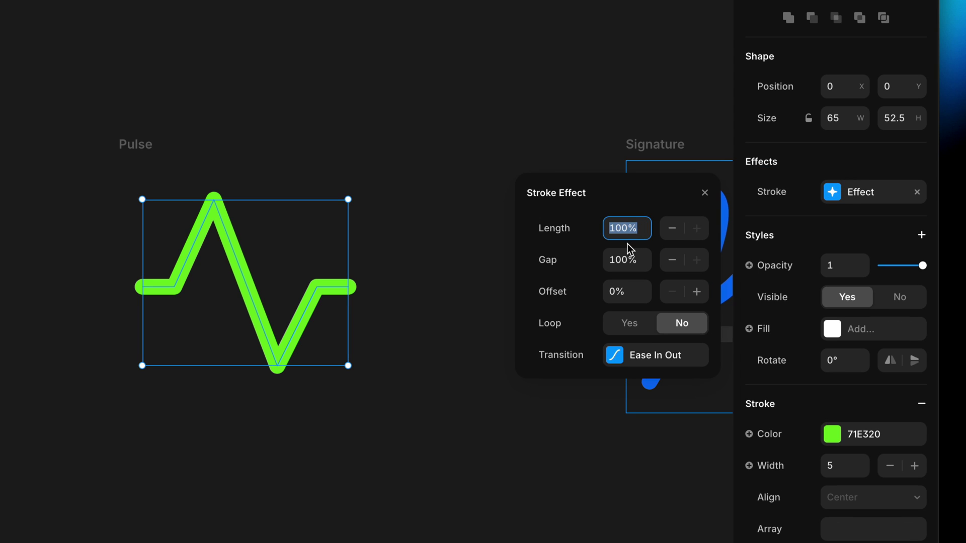
type("25")
key("Return")
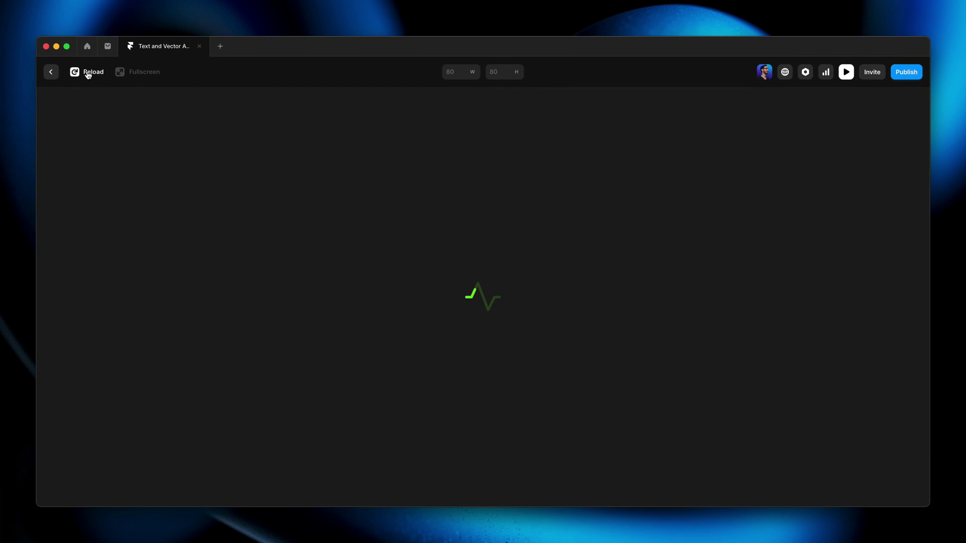
left_click(50, 73)
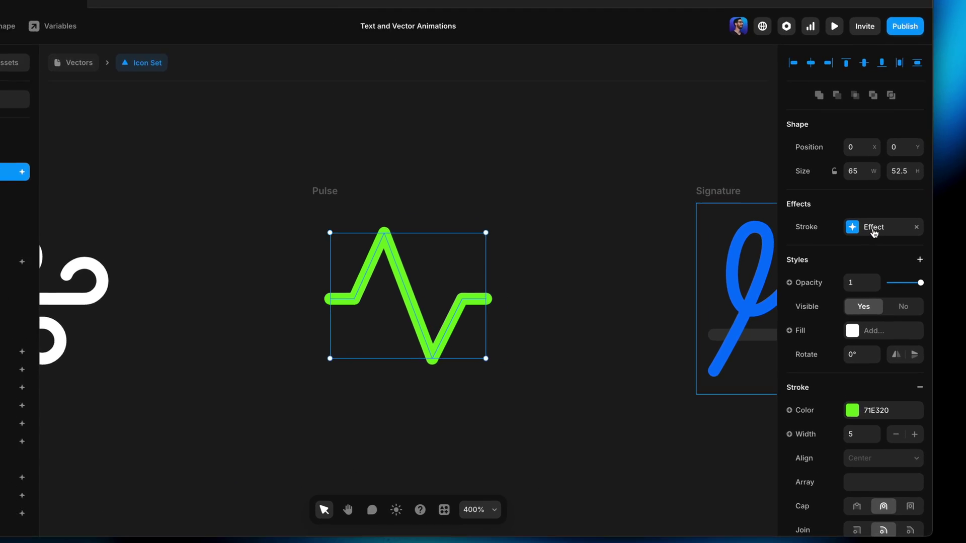
Turn on looping for the upper Bright Line's Stroke effect and set the loop type to Continuous.
left_click(880, 245)
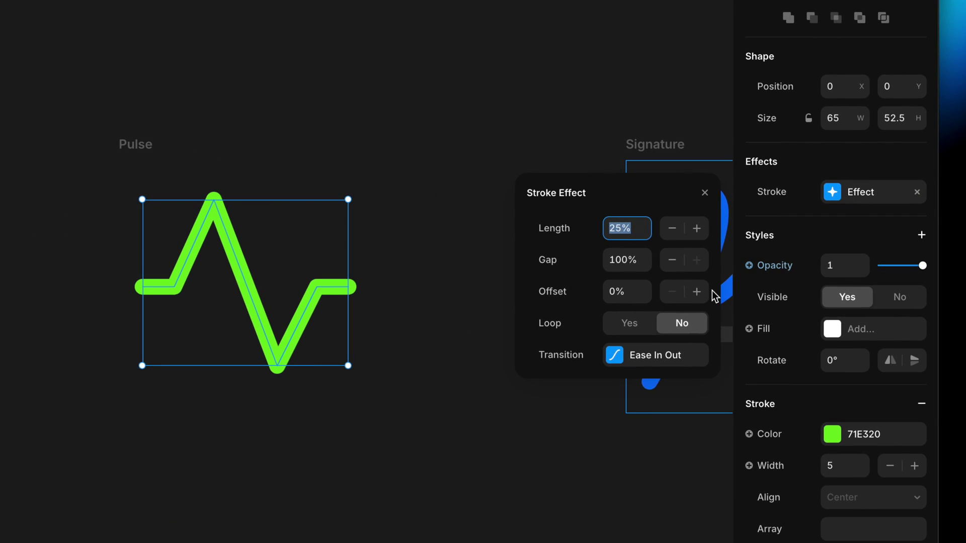
left_click(626, 324)
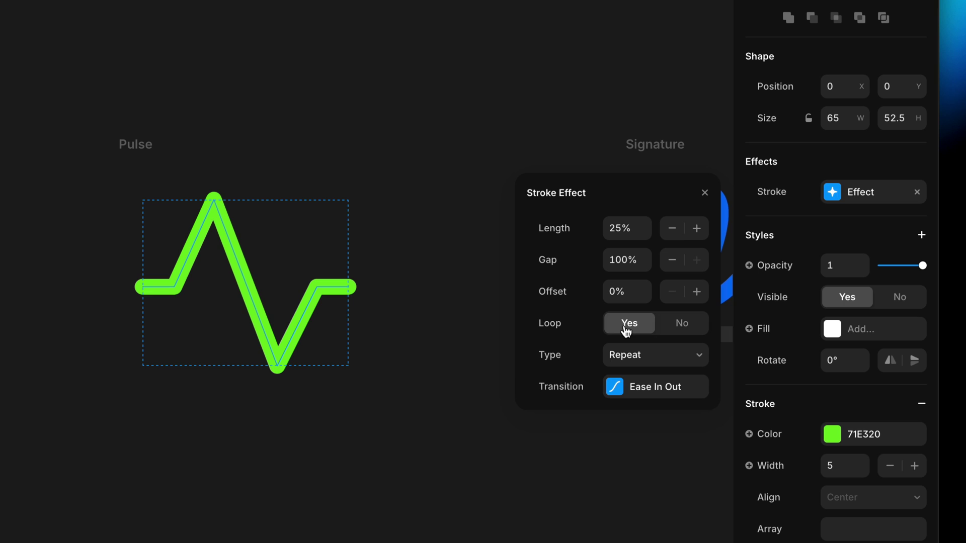
left_click(660, 349)
left_click(666, 392)
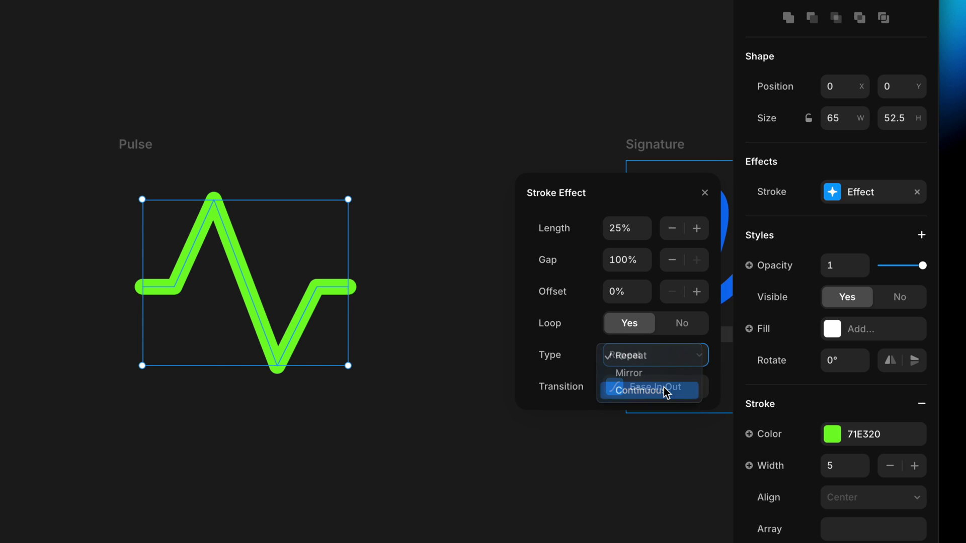